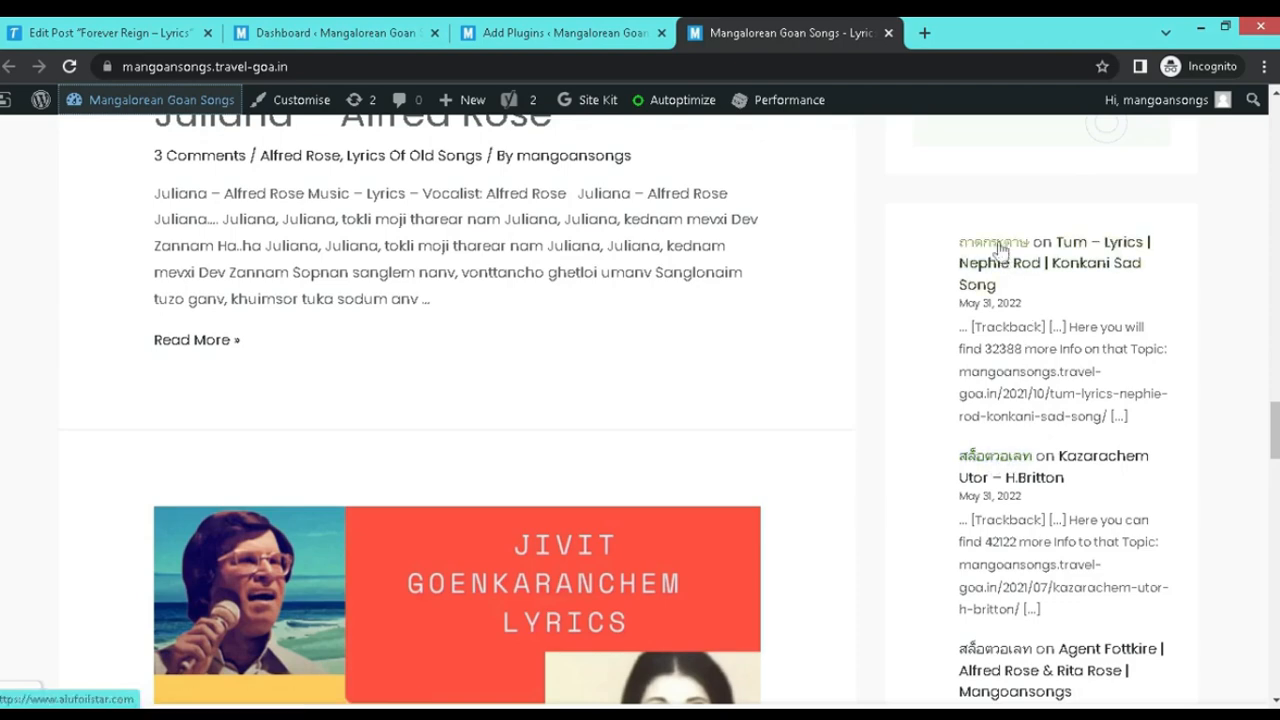
Step: Open the spam trackback author's link on the Maim Tum Mogachi comment among the site's recent comments, and return to the site
{"action": "scroll", "coordinate": [929, 300], "scroll_direction": "down", "scroll_amount": 3}
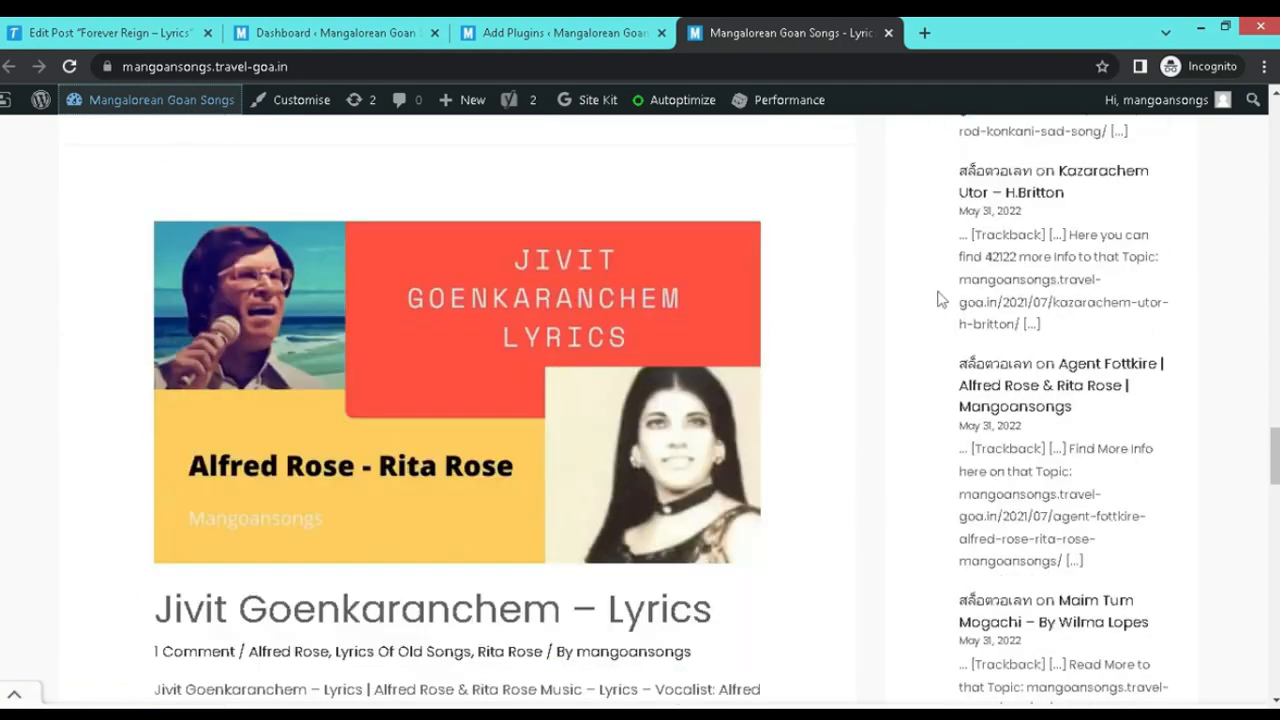
{"action": "scroll", "coordinate": [930, 294], "scroll_direction": "down", "scroll_amount": 1}
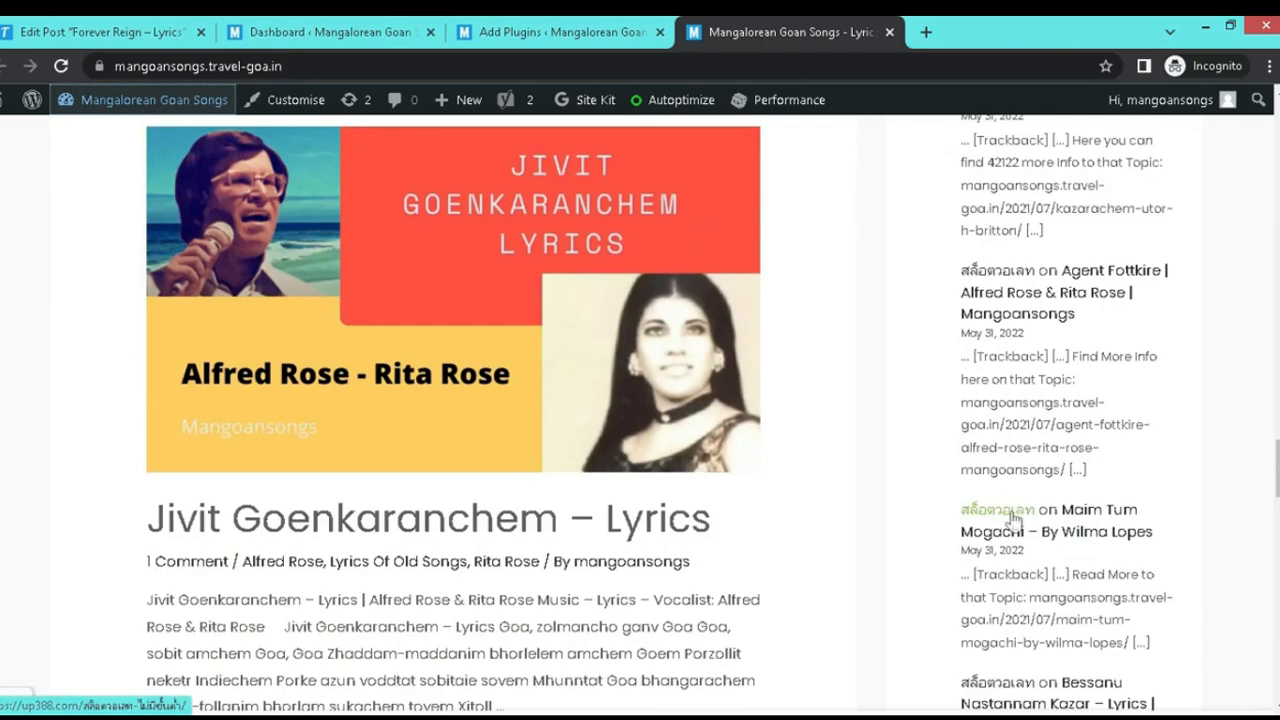
{"action": "left_click", "coordinate": [1013, 518]}
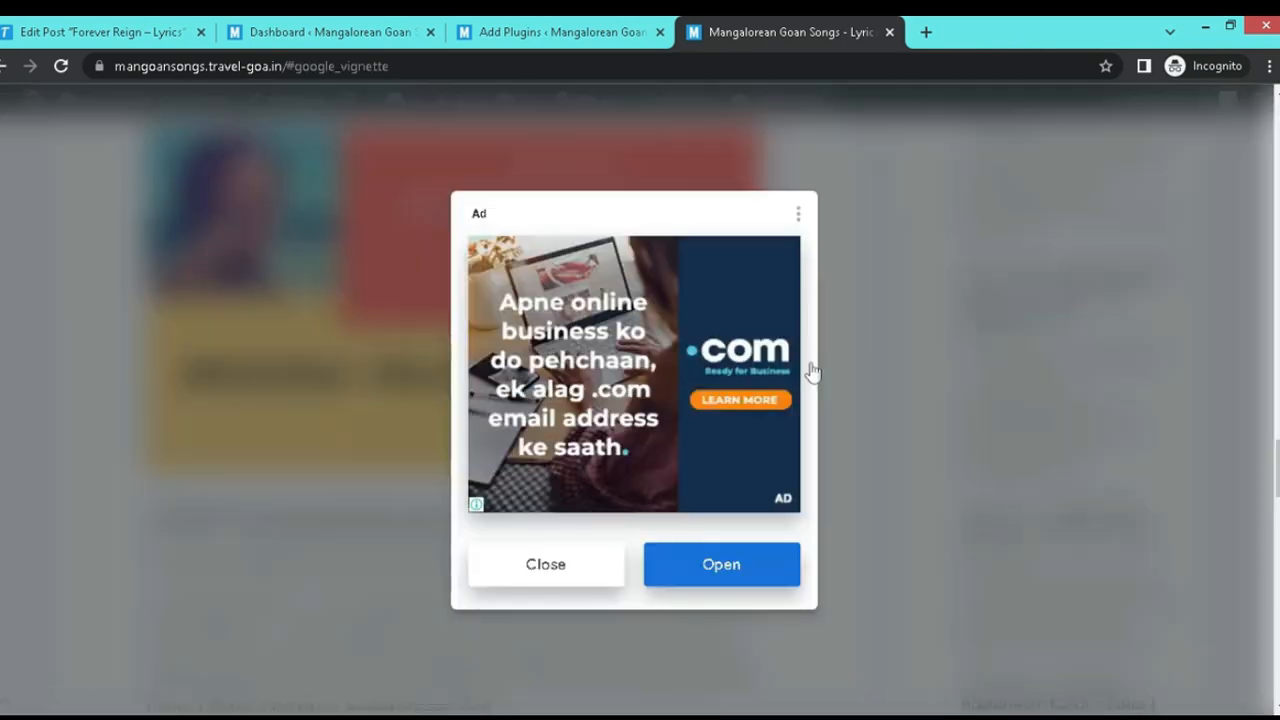
{"action": "left_click", "coordinate": [4, 68]}
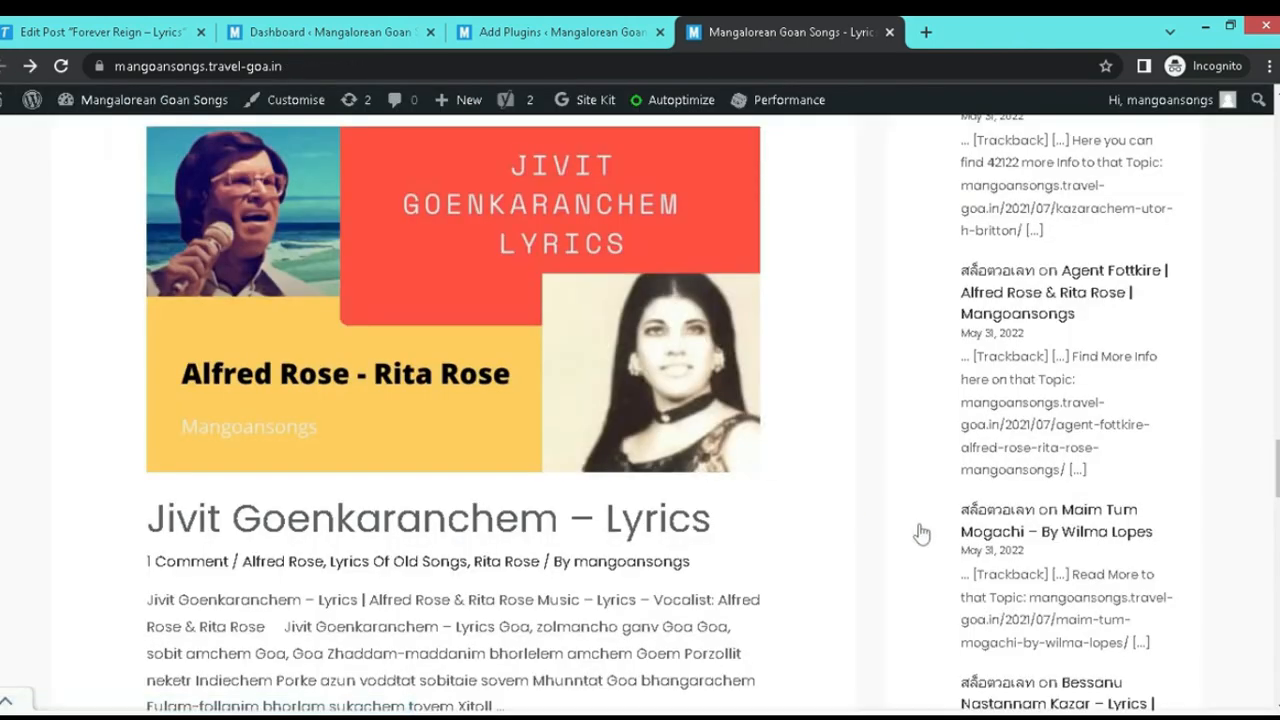
{"action": "left_click", "coordinate": [993, 515]}
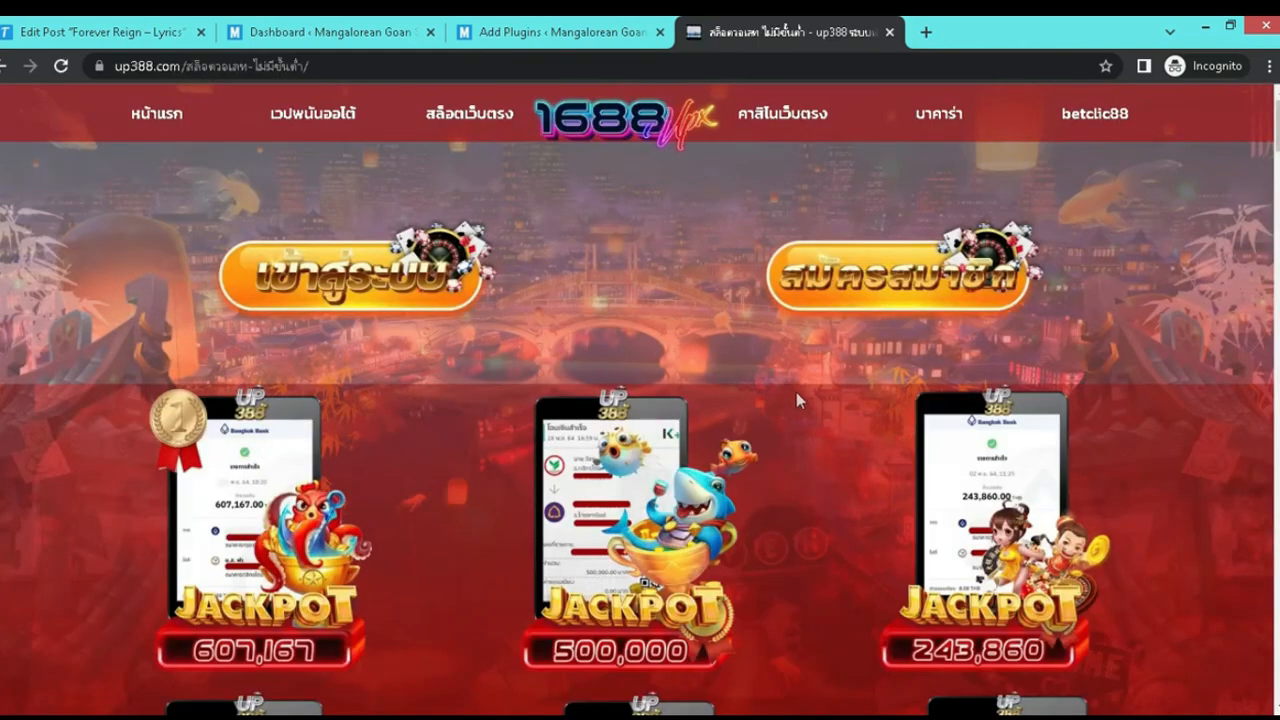
{"action": "left_click", "coordinate": [3, 67]}
Step: Examine the recent comments on the Mangalorean Goan Songs admin dashboard for spam trackbacks
{"action": "left_click", "coordinate": [320, 32]}
{"action": "scroll", "coordinate": [598, 277], "scroll_direction": "down", "scroll_amount": 10}
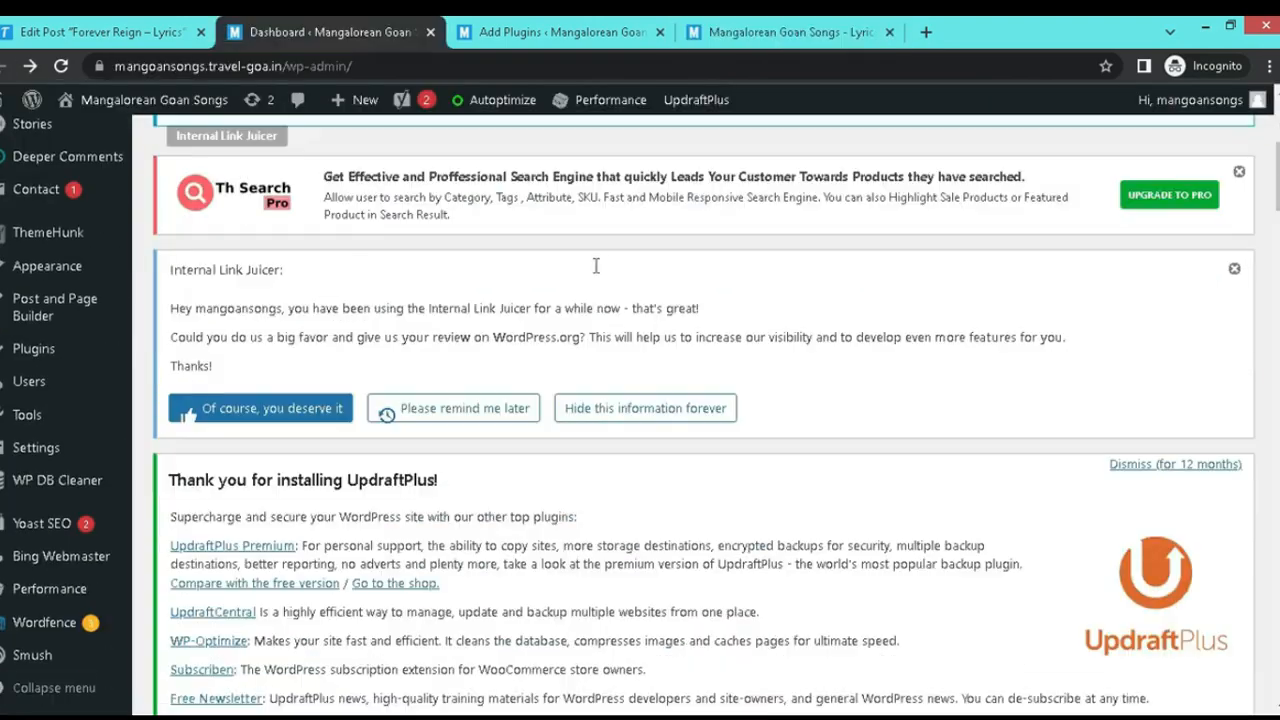
{"action": "scroll", "coordinate": [596, 257], "scroll_direction": "down", "scroll_amount": 12}
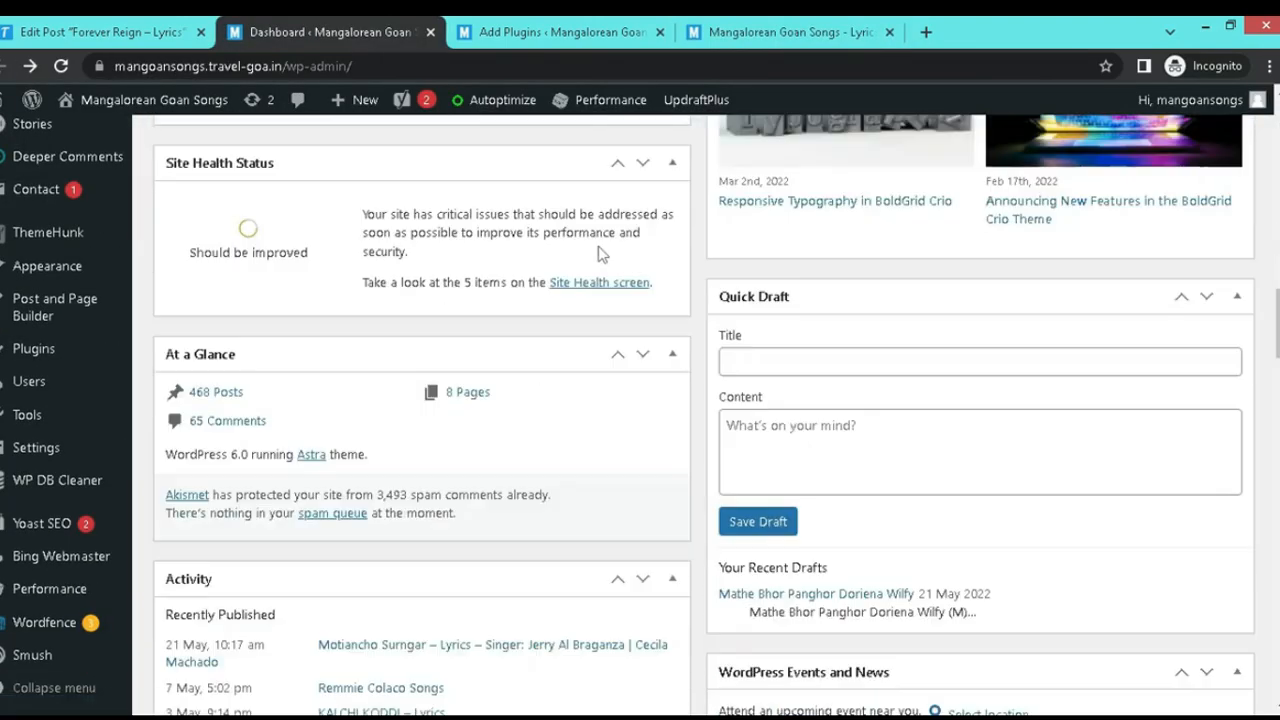
{"action": "scroll", "coordinate": [599, 250], "scroll_direction": "down", "scroll_amount": 4}
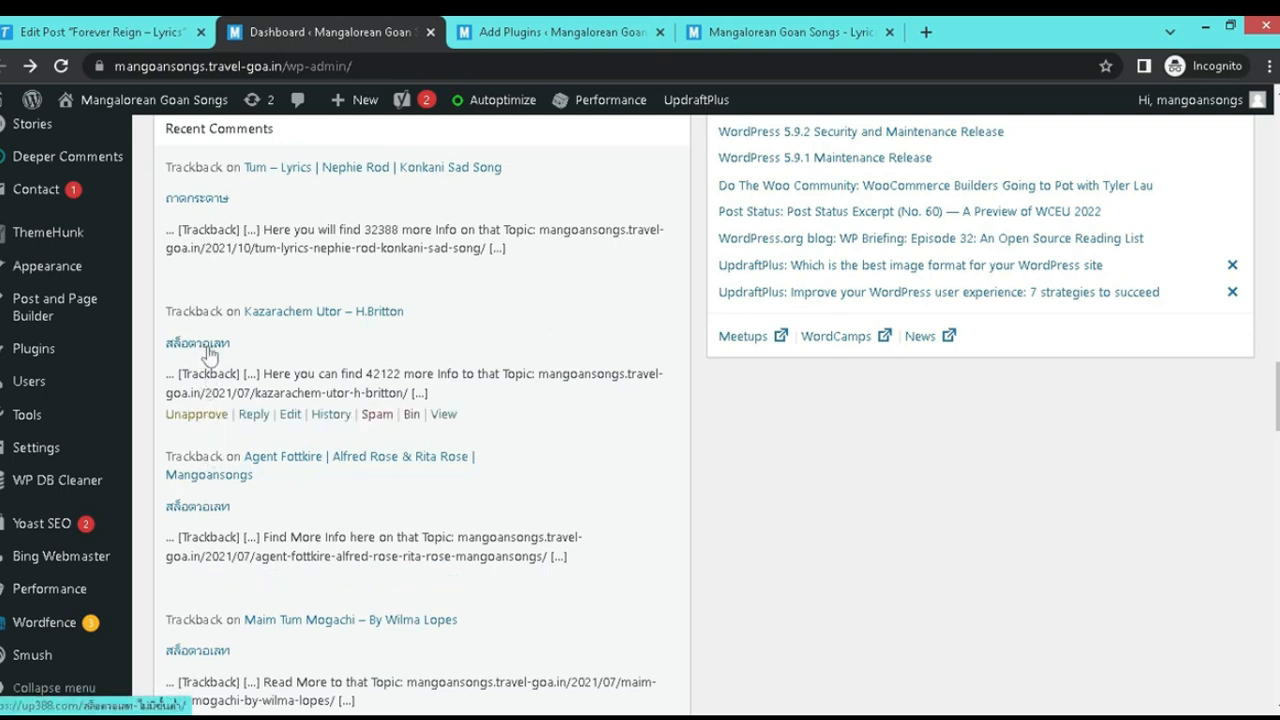
{"action": "scroll", "coordinate": [213, 355], "scroll_direction": "up", "scroll_amount": 2}
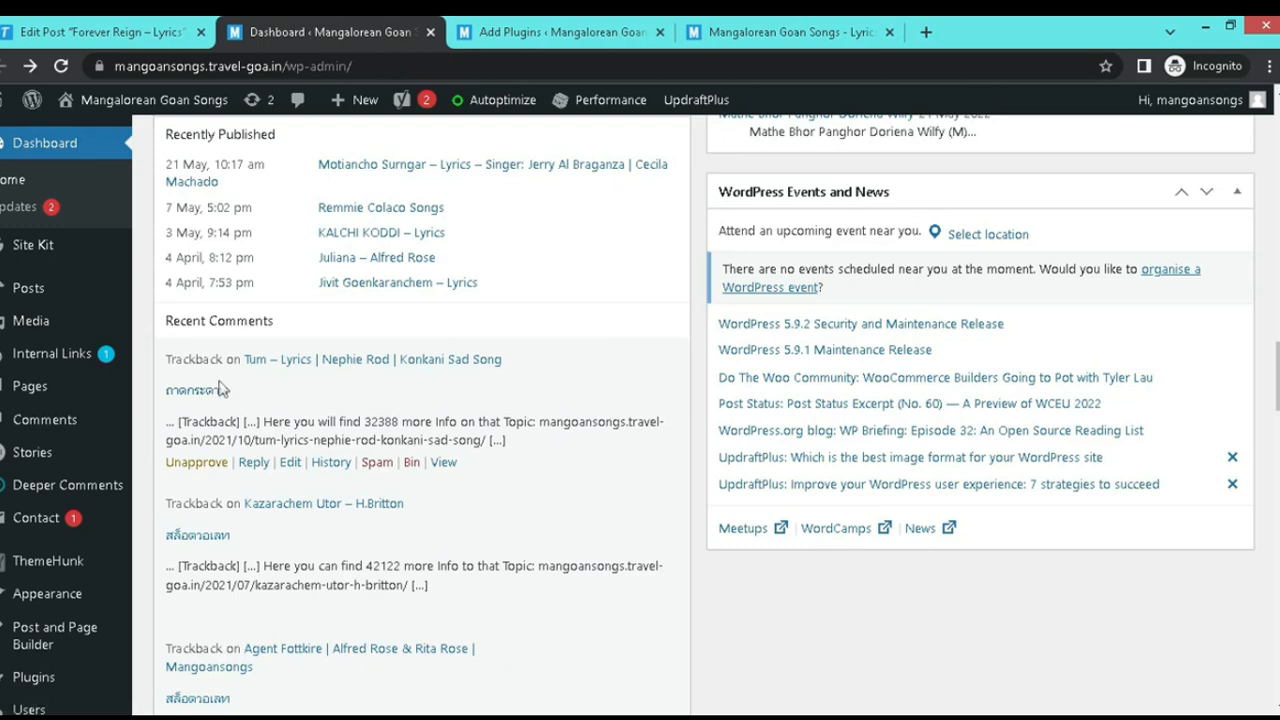
{"action": "scroll", "coordinate": [222, 389], "scroll_direction": "down", "scroll_amount": 3}
Step: Open the full comments list of Mangalorean Goan Songs and review the trackback comments on its first two pages
{"action": "left_click", "coordinate": [45, 420]}
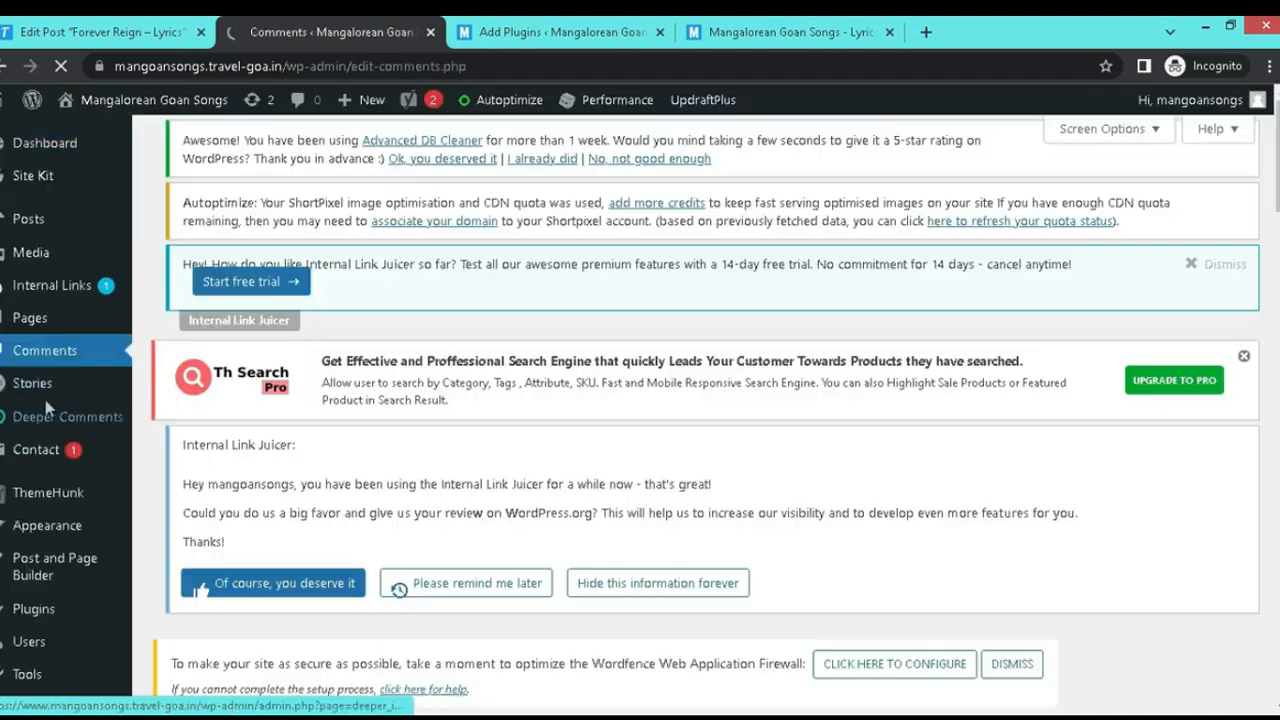
{"action": "scroll", "coordinate": [505, 393], "scroll_direction": "down", "scroll_amount": 5}
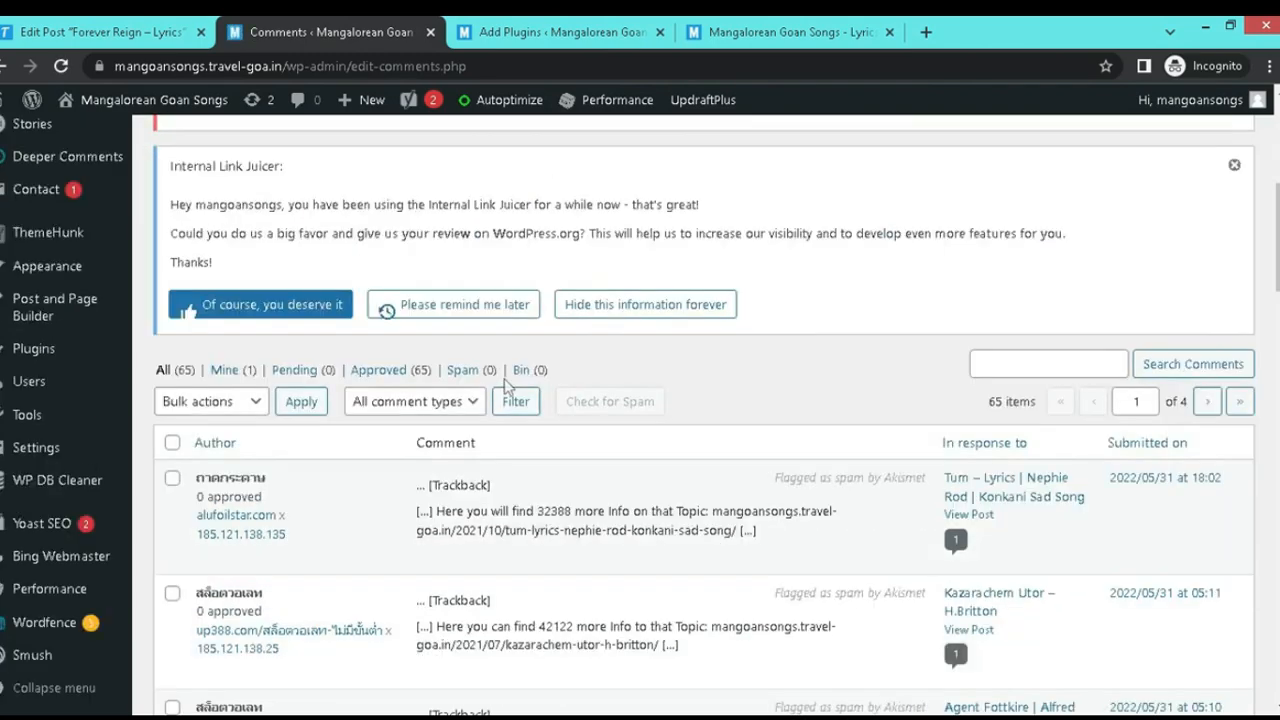
{"action": "scroll", "coordinate": [508, 383], "scroll_direction": "down", "scroll_amount": 2}
{"action": "scroll", "coordinate": [530, 363], "scroll_direction": "down", "scroll_amount": 4}
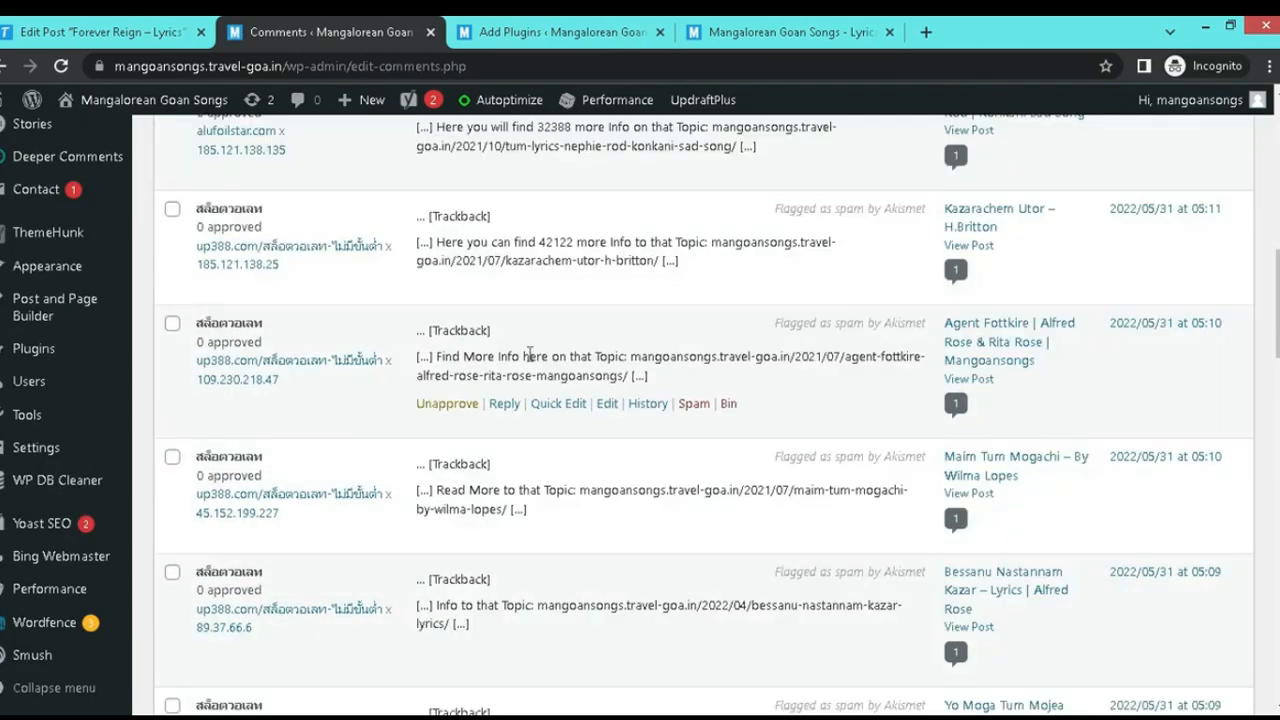
{"action": "scroll", "coordinate": [518, 352], "scroll_direction": "down", "scroll_amount": 8}
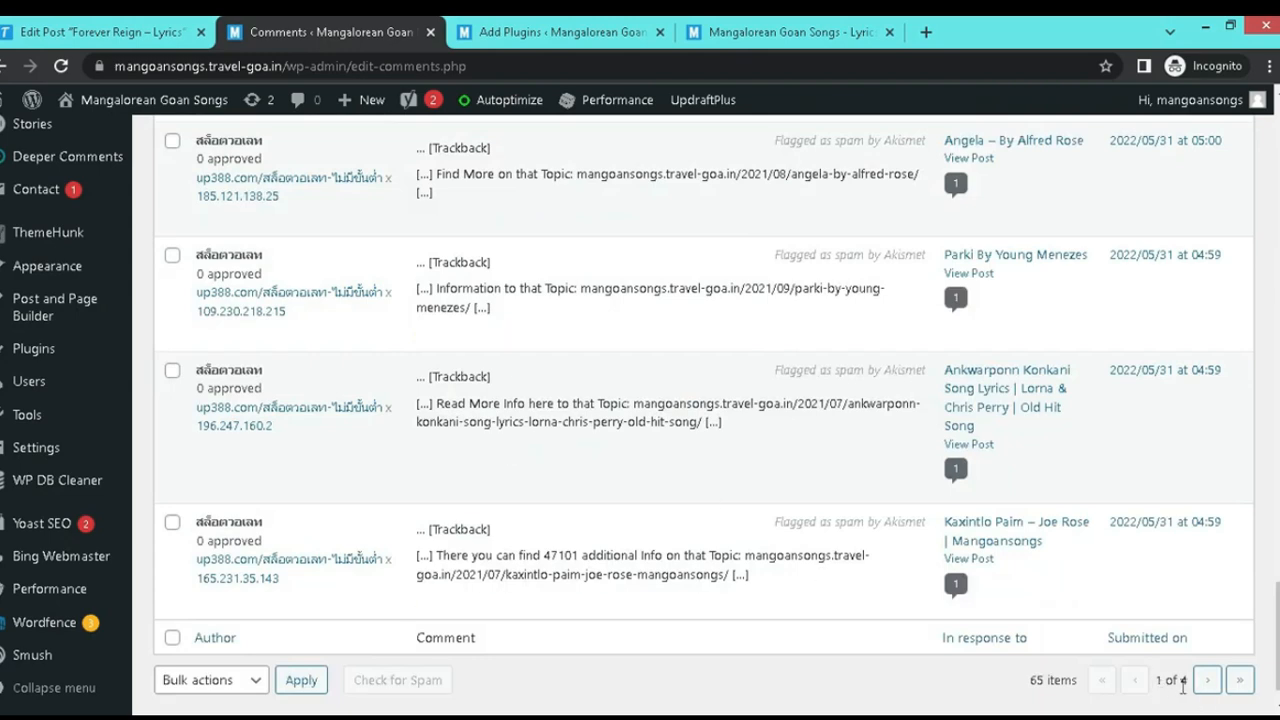
{"action": "left_click", "coordinate": [1207, 684]}
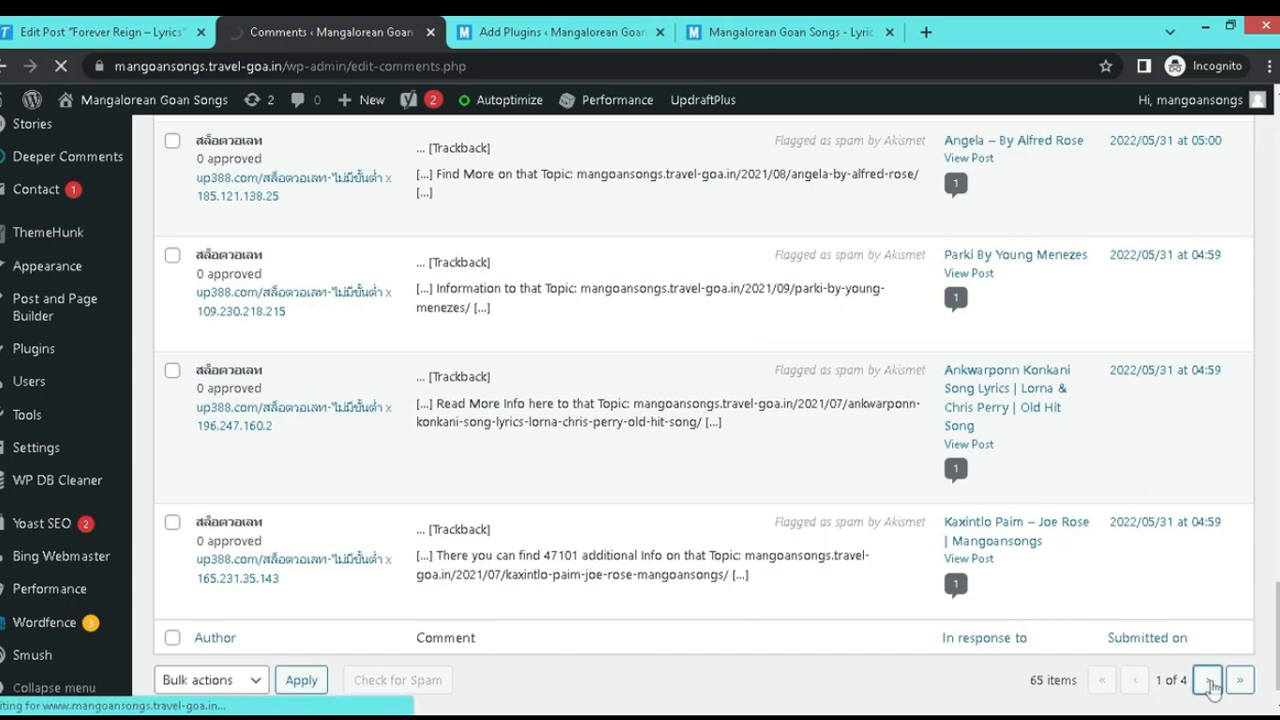
{"action": "scroll", "coordinate": [774, 615], "scroll_direction": "down", "scroll_amount": 5}
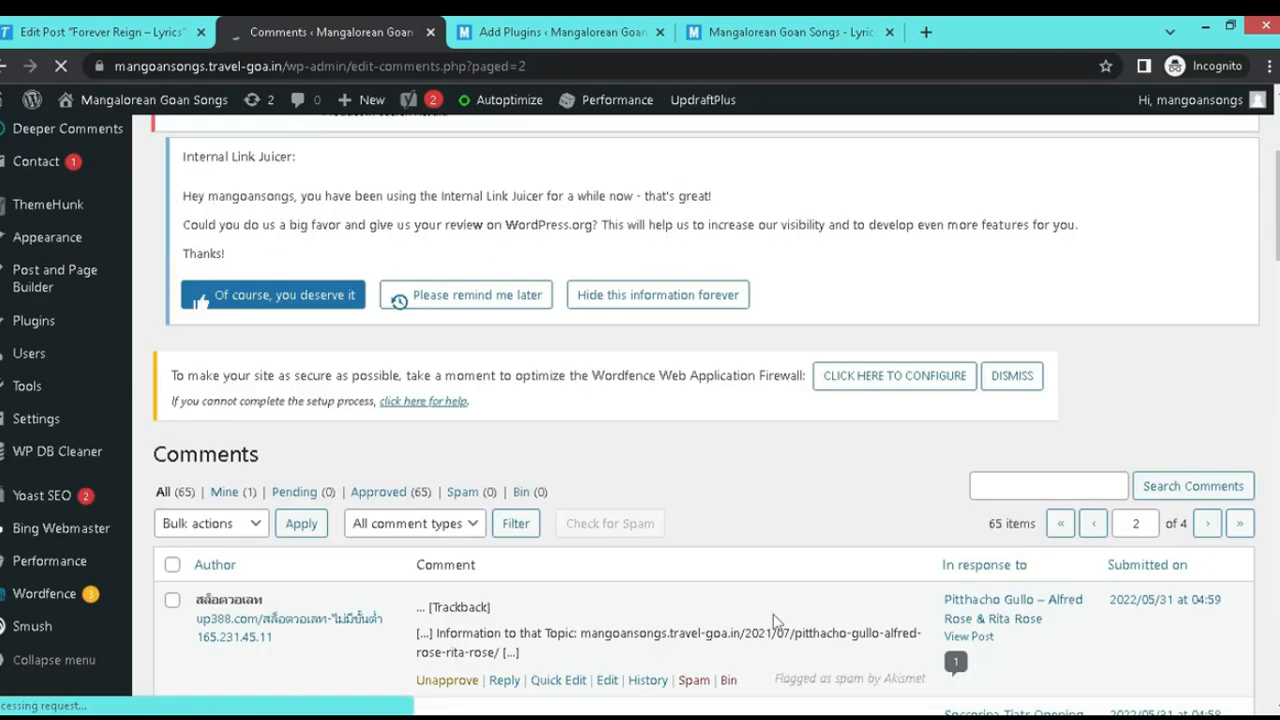
{"action": "scroll", "coordinate": [771, 611], "scroll_direction": "down", "scroll_amount": 2}
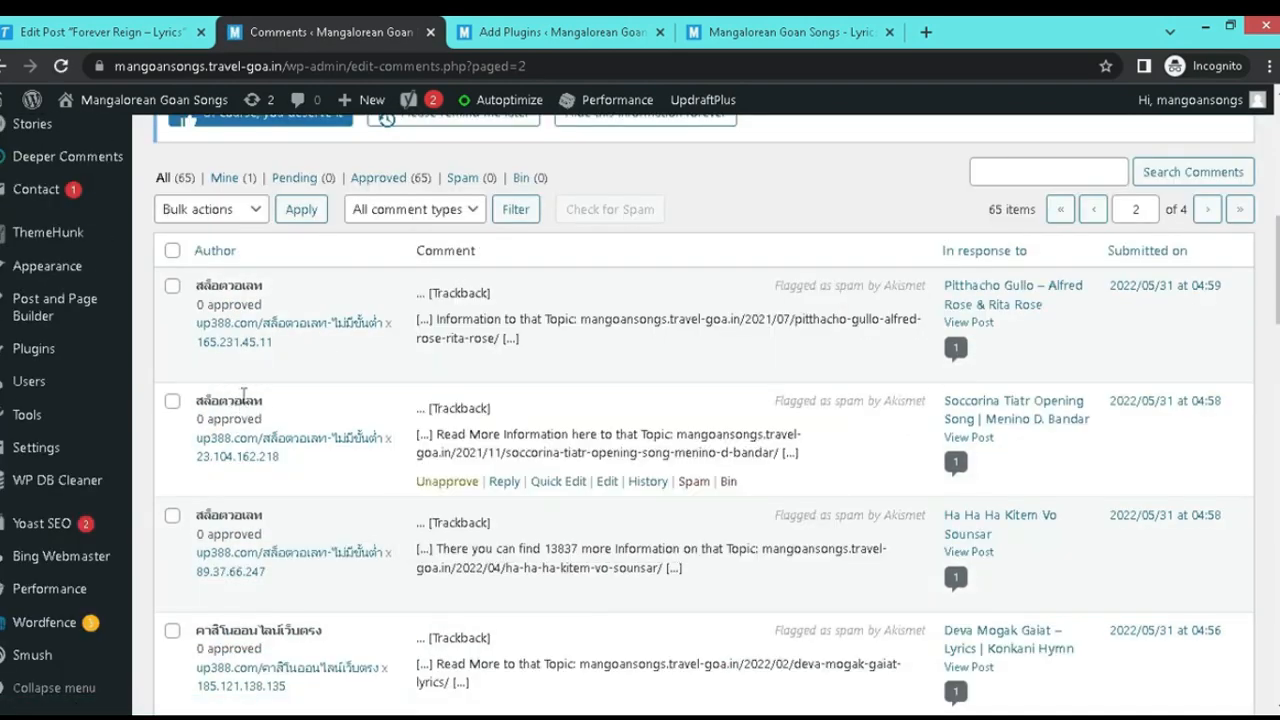
{"action": "mouse_move", "coordinate": [342, 446]}
Step: Examine the Advanced Database Cleaner entry in the plugin search results of Mangalorean Goan Songs and highlight its name
{"action": "left_click", "coordinate": [563, 28]}
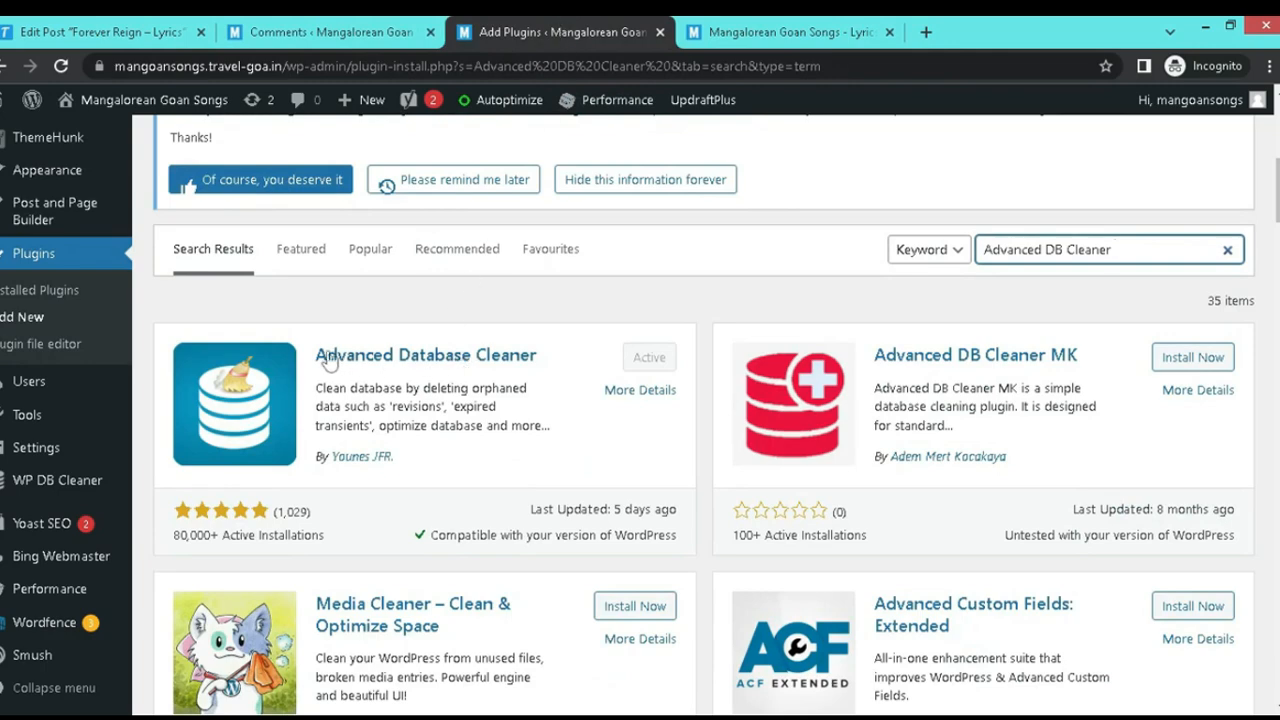
{"action": "left_click_drag", "start_coordinate": [310, 365], "coordinate": [544, 366]}
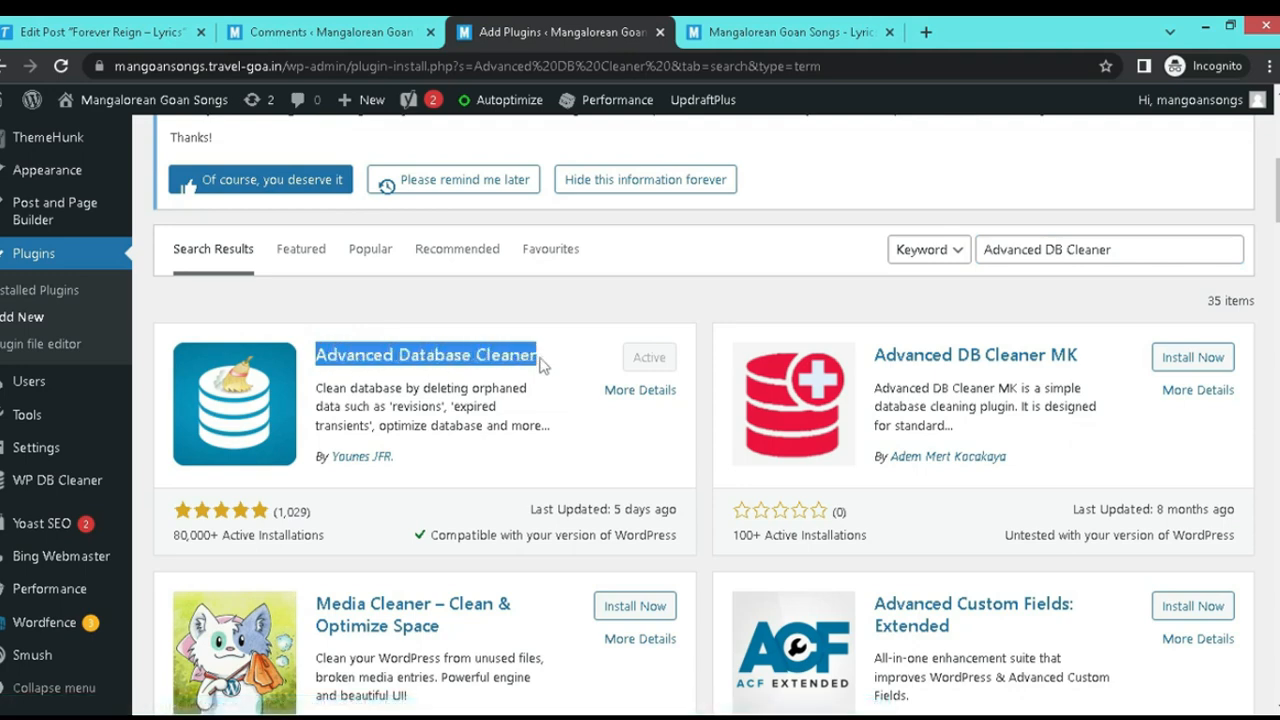
{"action": "left_click", "coordinate": [90, 32]}
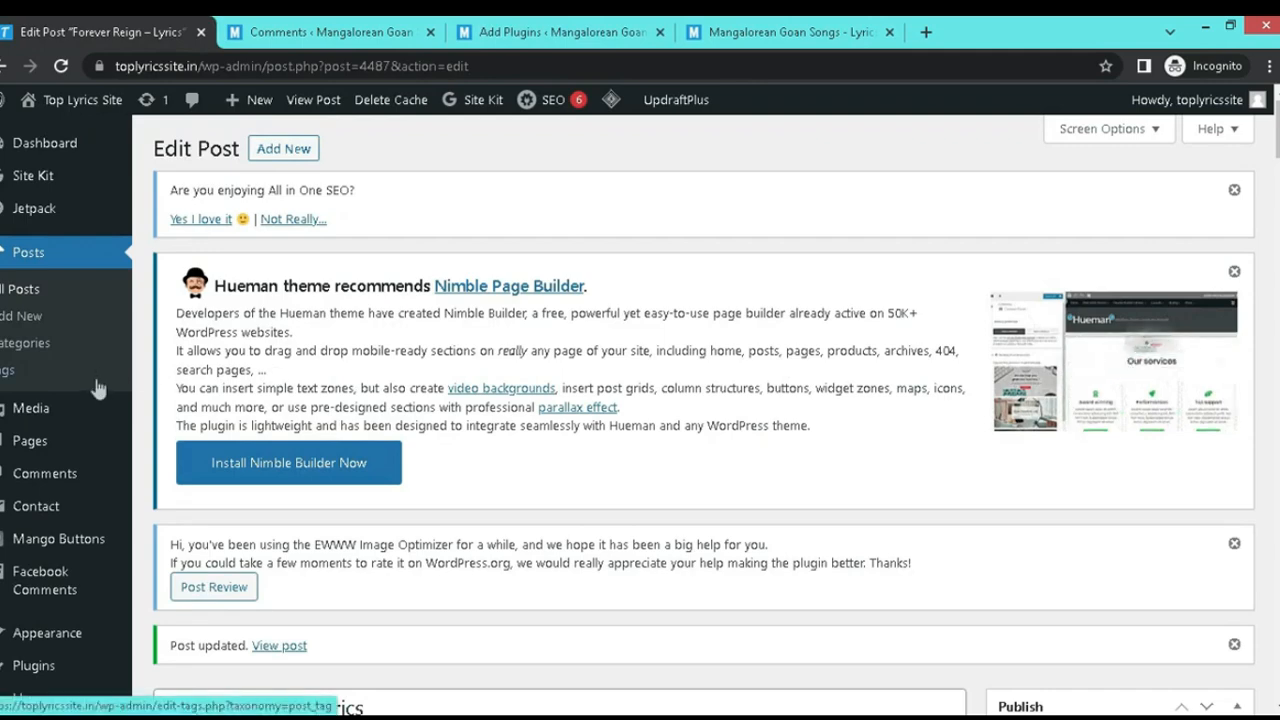
{"action": "left_click", "coordinate": [562, 26]}
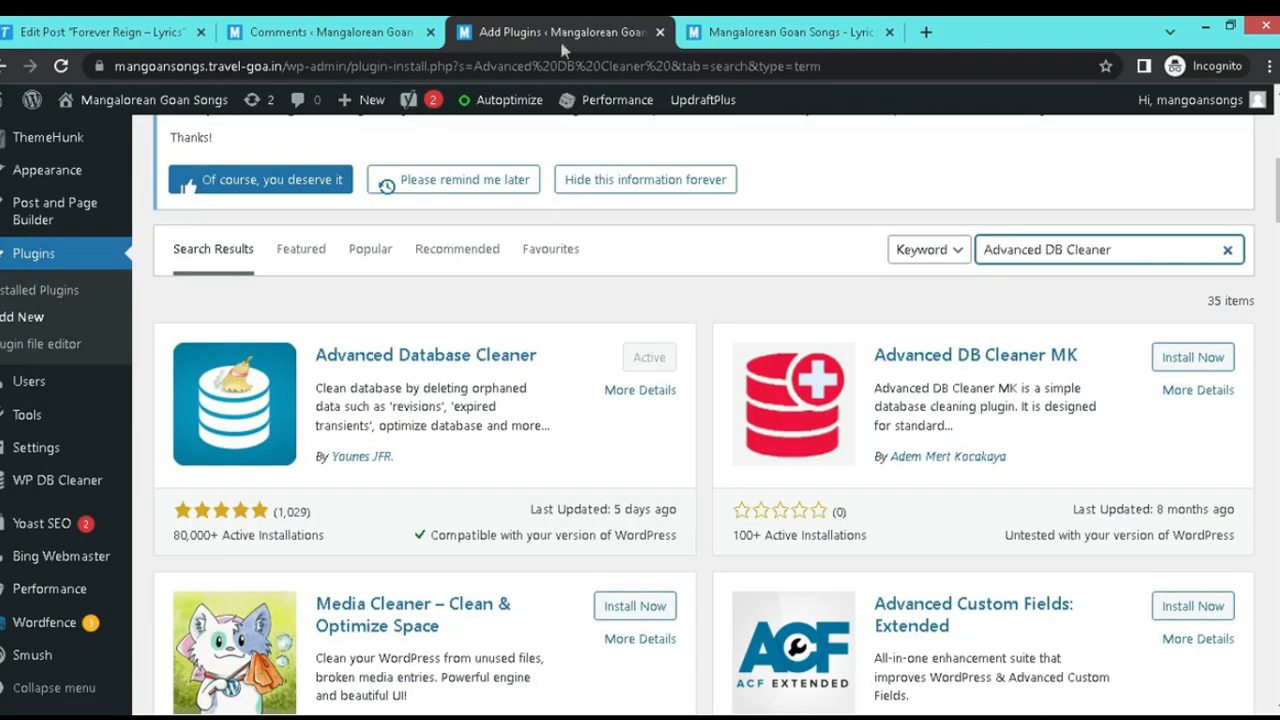
{"action": "left_click_drag", "start_coordinate": [308, 364], "coordinate": [547, 364]}
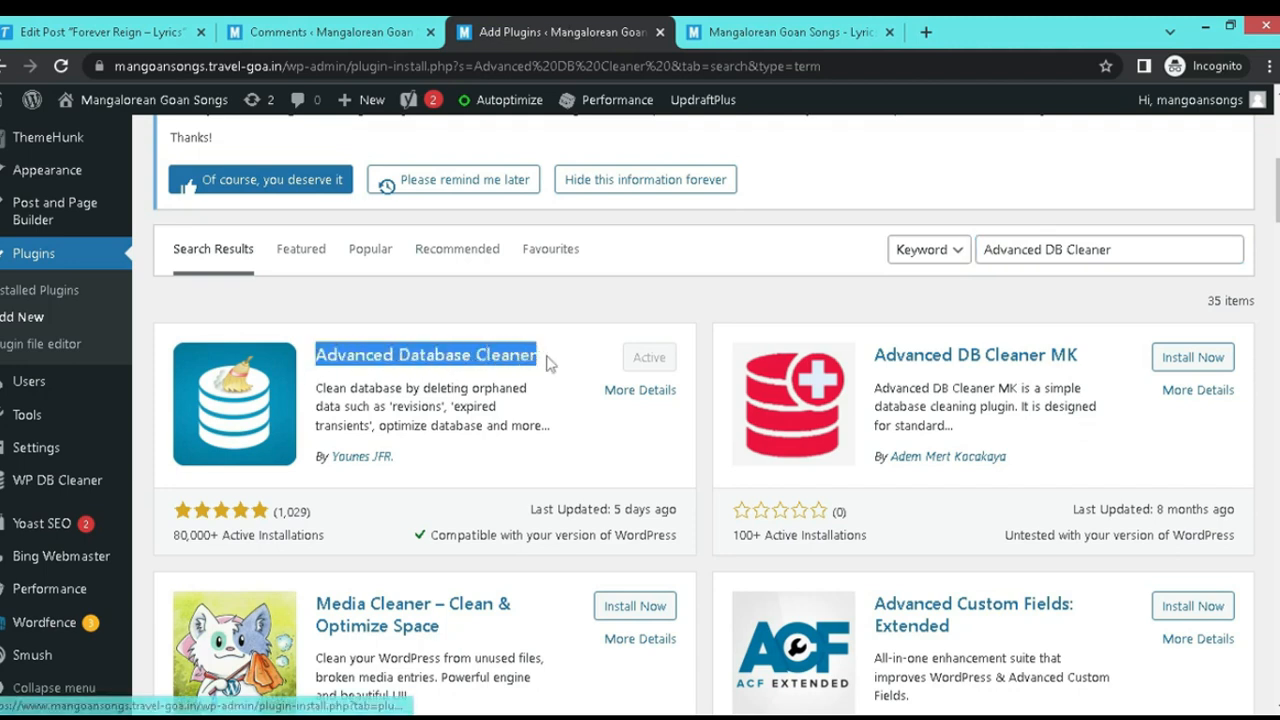
{"action": "left_click_drag", "start_coordinate": [314, 356], "coordinate": [542, 358]}
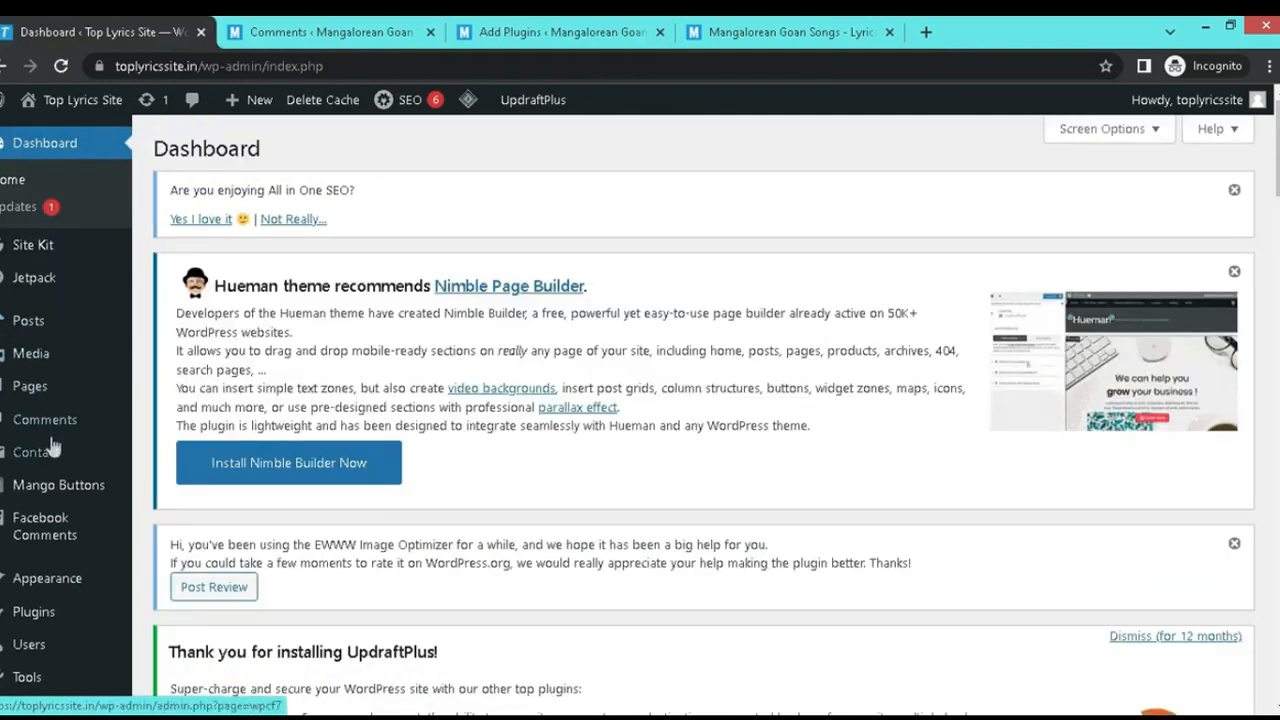
Step: On Top Lyrics Site, search new plugins for "Advanced DB Cleaner", then install and activate Advanced Database Cleaner
{"action": "mouse_move", "coordinate": [42, 622]}
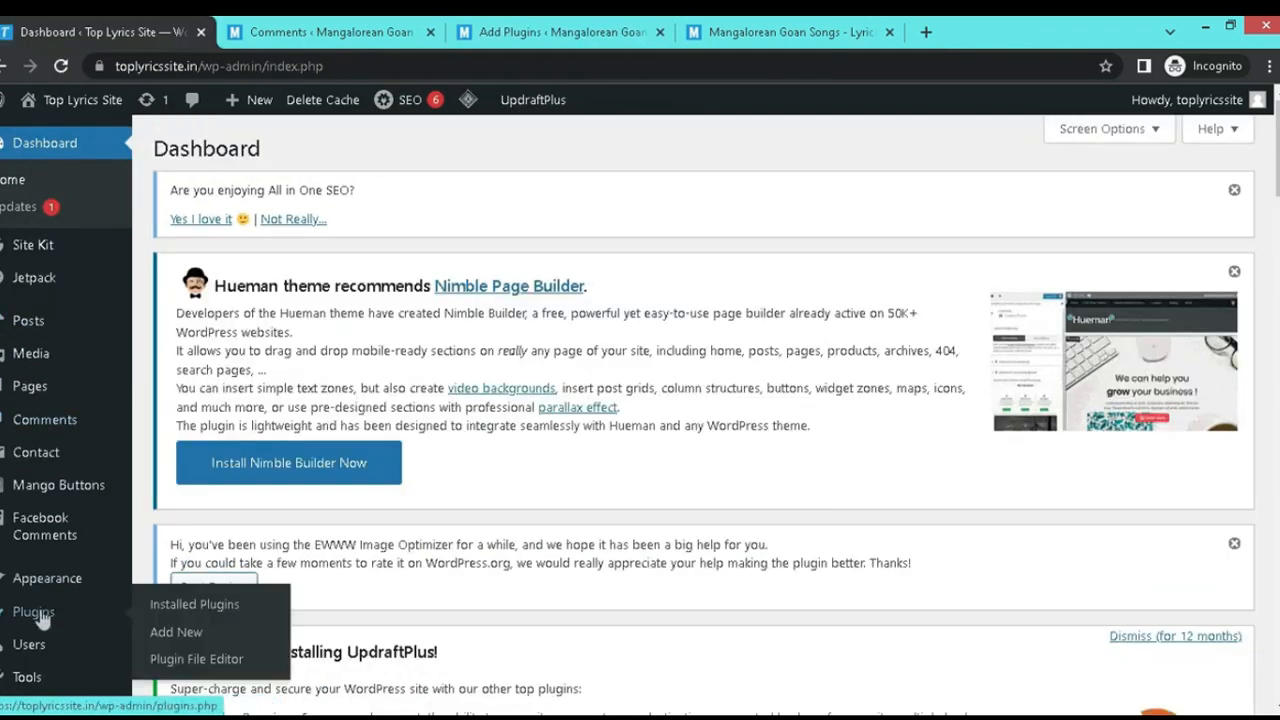
{"action": "left_click", "coordinate": [176, 634]}
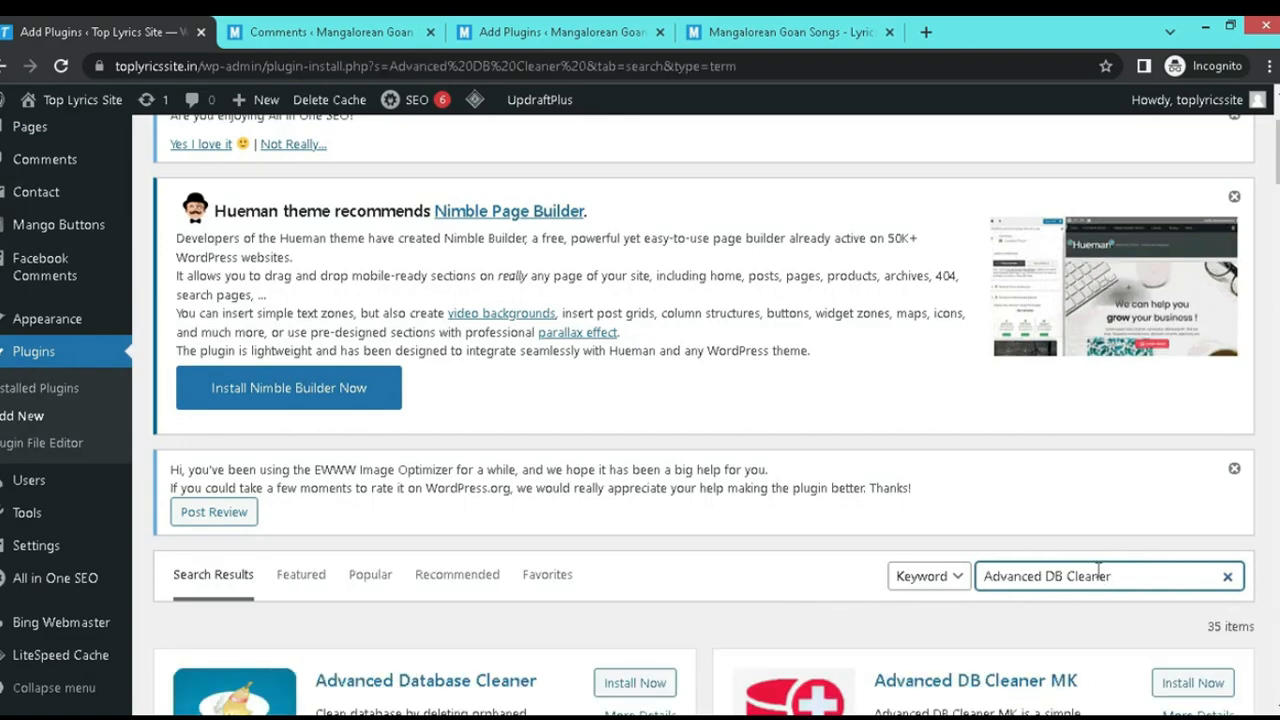
{"action": "scroll", "coordinate": [1094, 571], "scroll_direction": "down", "scroll_amount": 2}
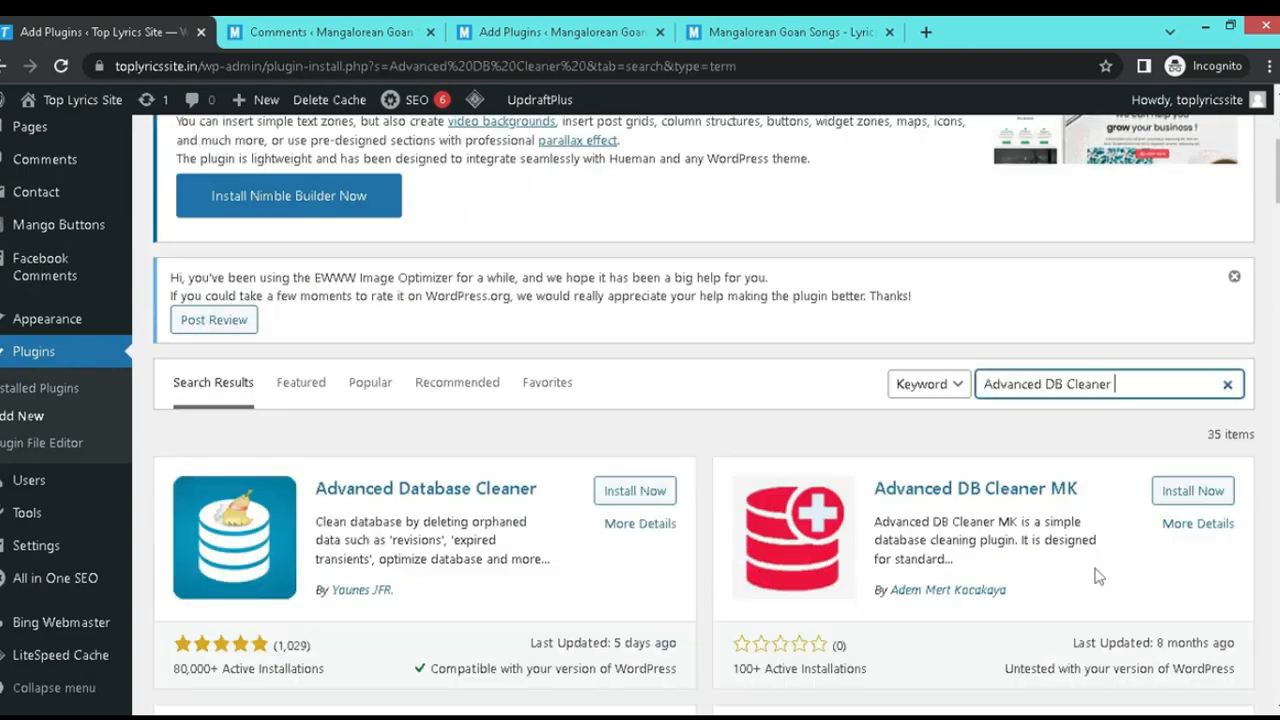
{"action": "left_click", "coordinate": [645, 494]}
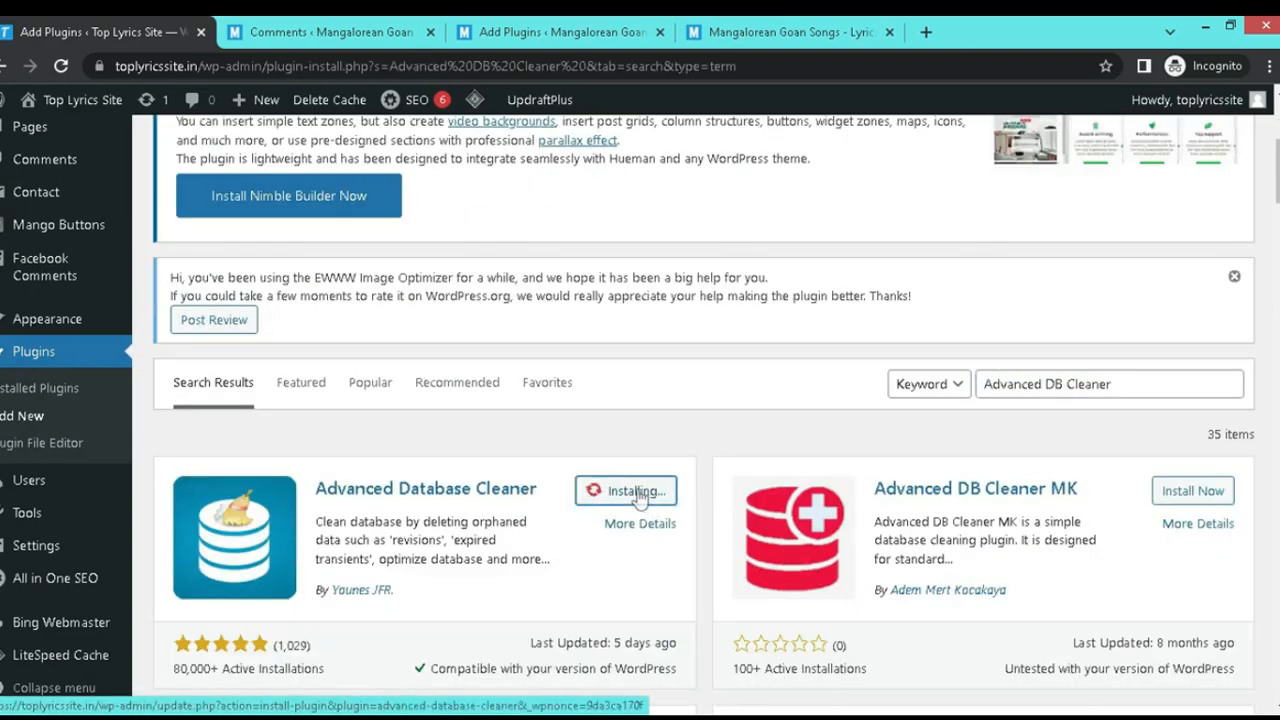
{"action": "left_click", "coordinate": [640, 492]}
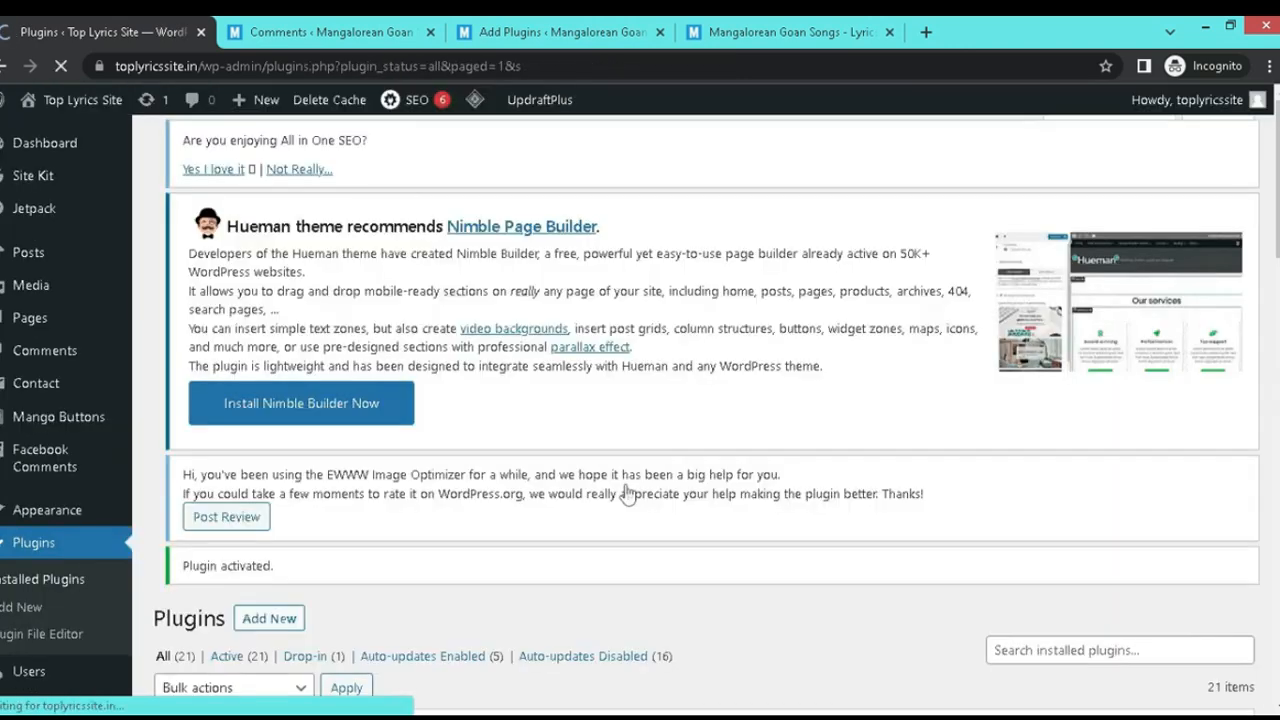
Step: Open WP DB Cleaner on Top Lyrics Site and examine the elements listed for general clean-up
{"action": "scroll", "coordinate": [648, 503], "scroll_direction": "down", "scroll_amount": 2}
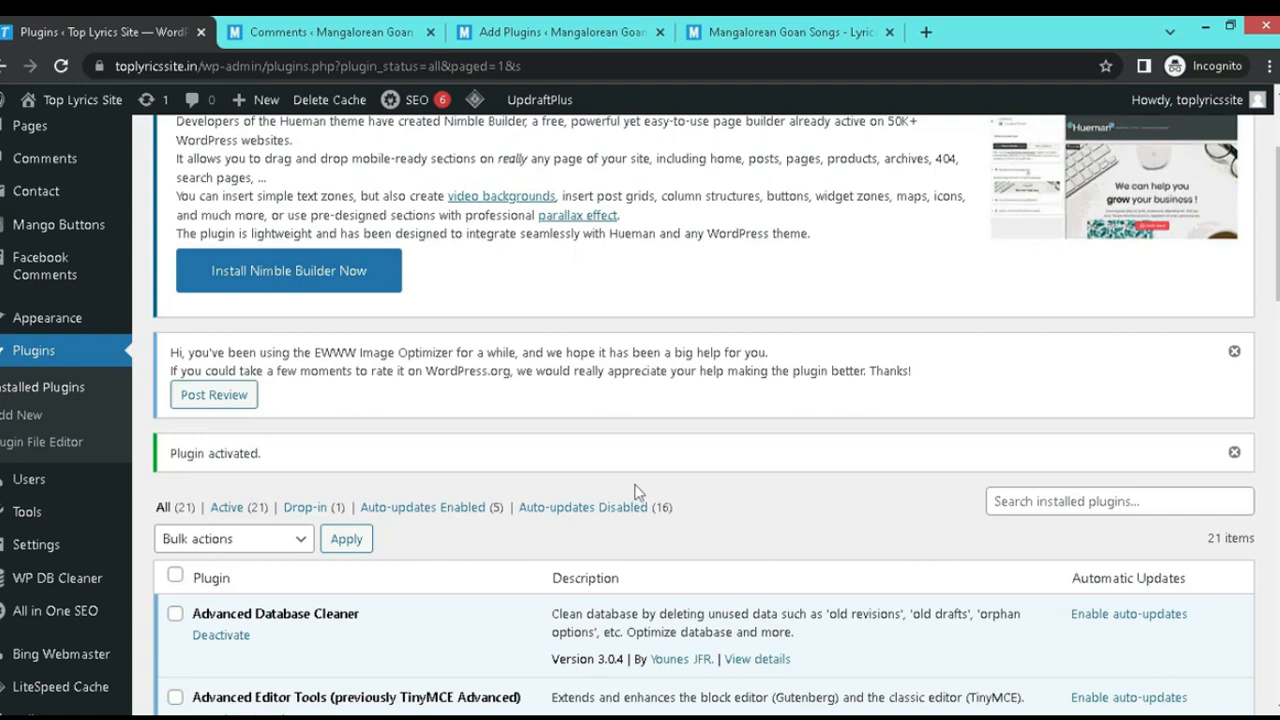
{"action": "scroll", "coordinate": [640, 492], "scroll_direction": "down", "scroll_amount": 1}
{"action": "scroll", "coordinate": [640, 492], "scroll_direction": "down", "scroll_amount": 1}
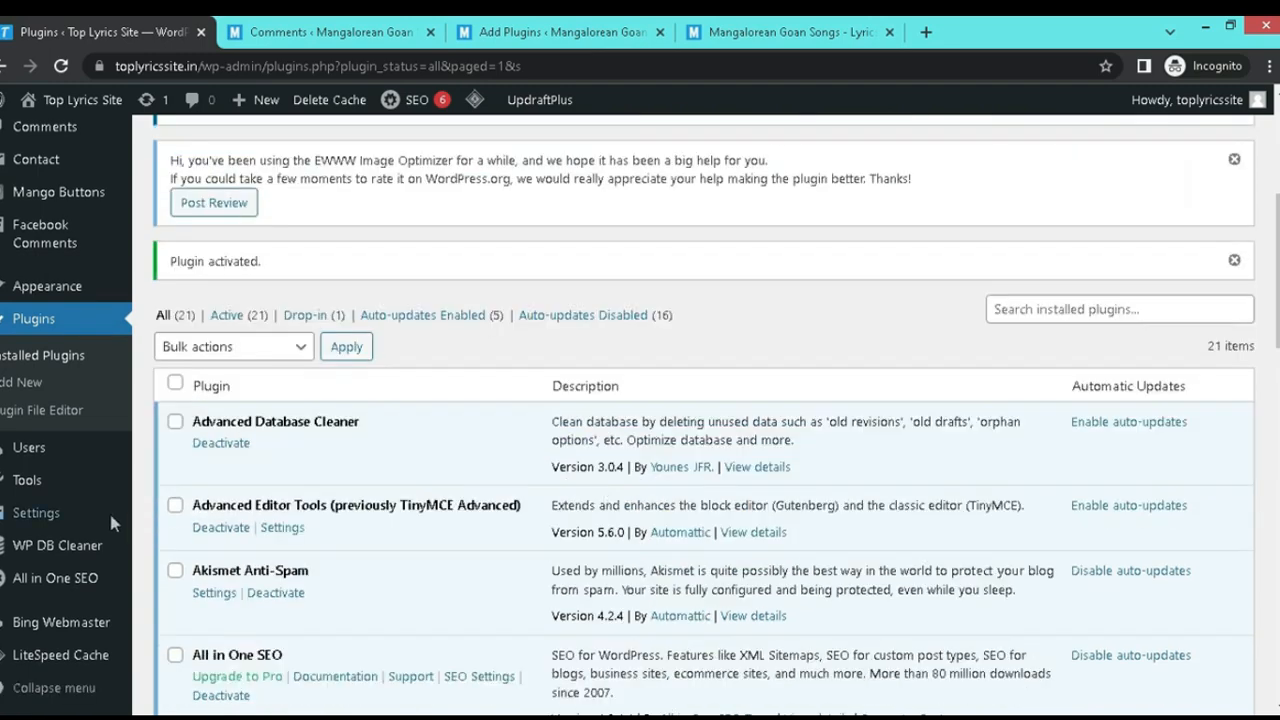
{"action": "left_click", "coordinate": [69, 553]}
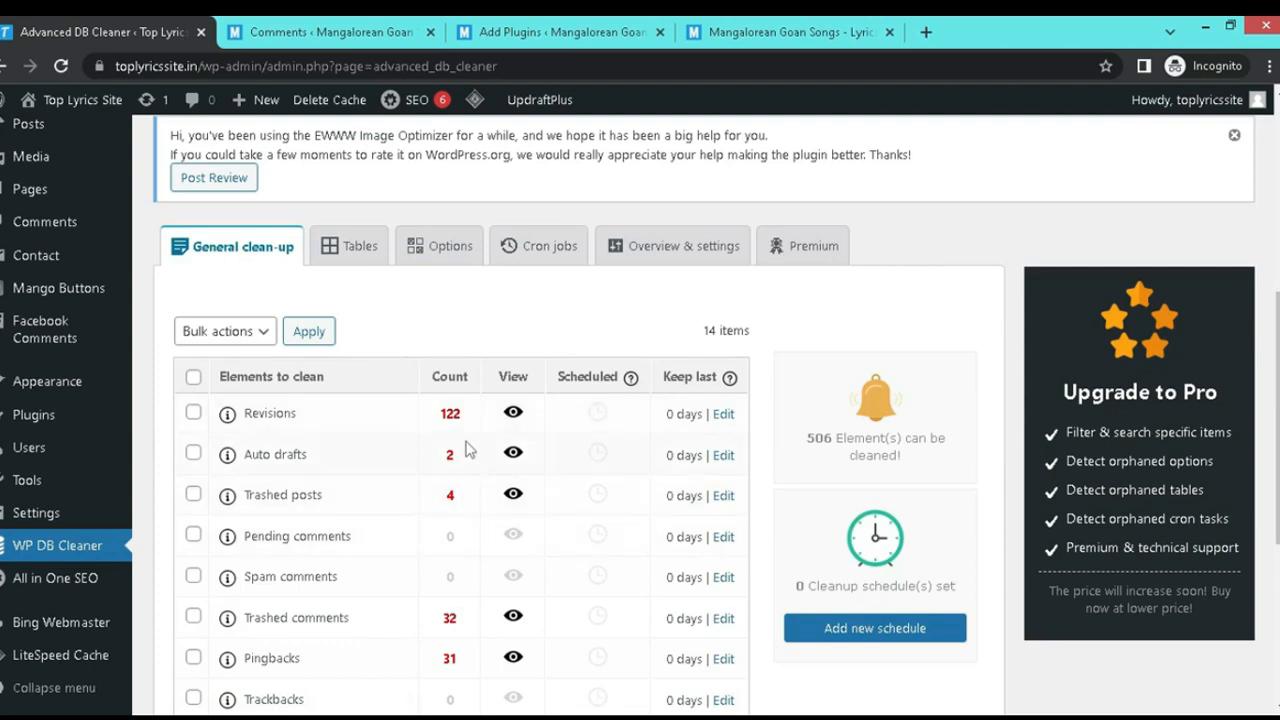
{"action": "scroll", "coordinate": [467, 497], "scroll_direction": "down", "scroll_amount": 1}
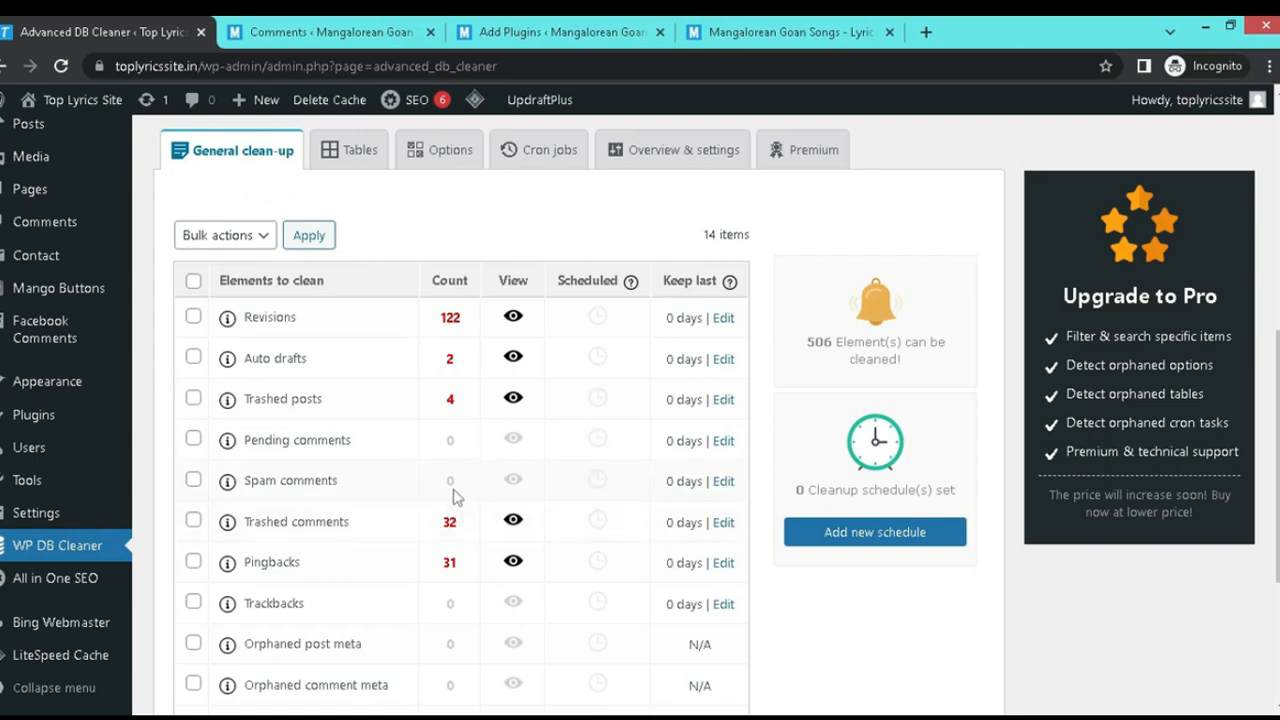
{"action": "scroll", "coordinate": [454, 485], "scroll_direction": "up", "scroll_amount": 1}
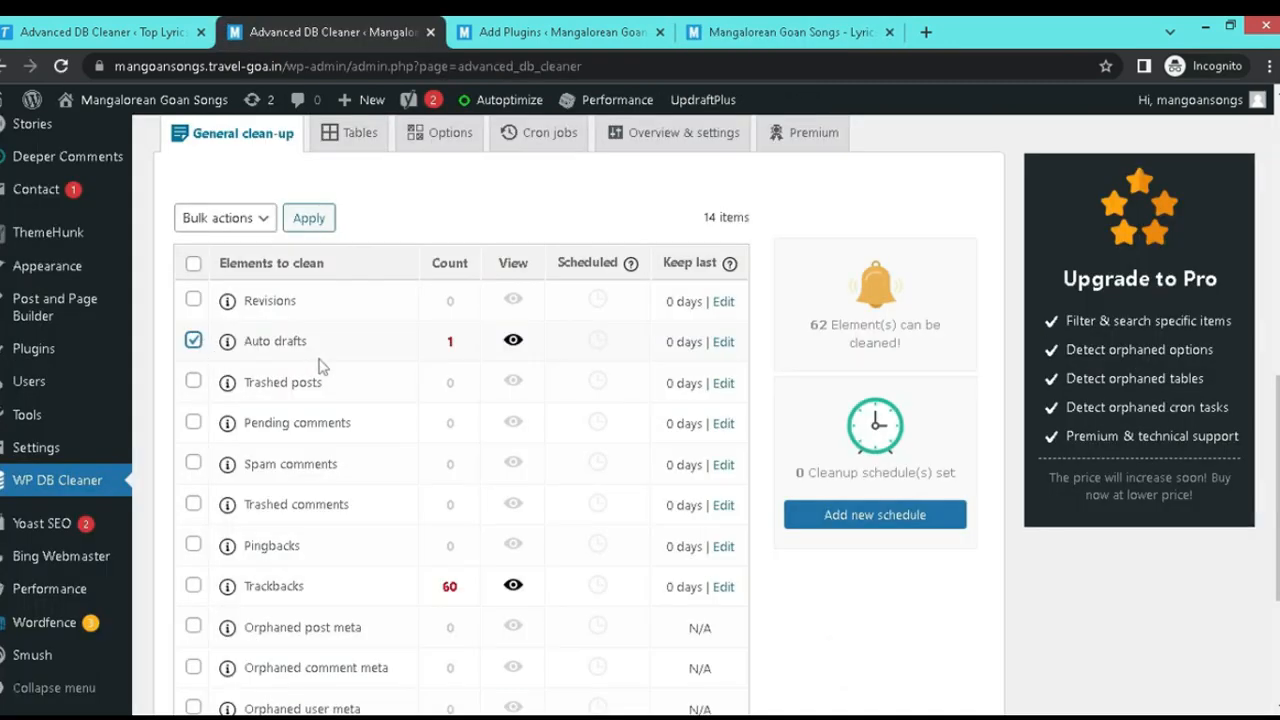
Step: Add Trackbacks and Expired transients to the elements selected for clean-up on Mangalorean Goan Songs, and choose the Clean bulk action
{"action": "scroll", "coordinate": [322, 366], "scroll_direction": "down", "scroll_amount": 1}
{"action": "left_click", "coordinate": [193, 490]}
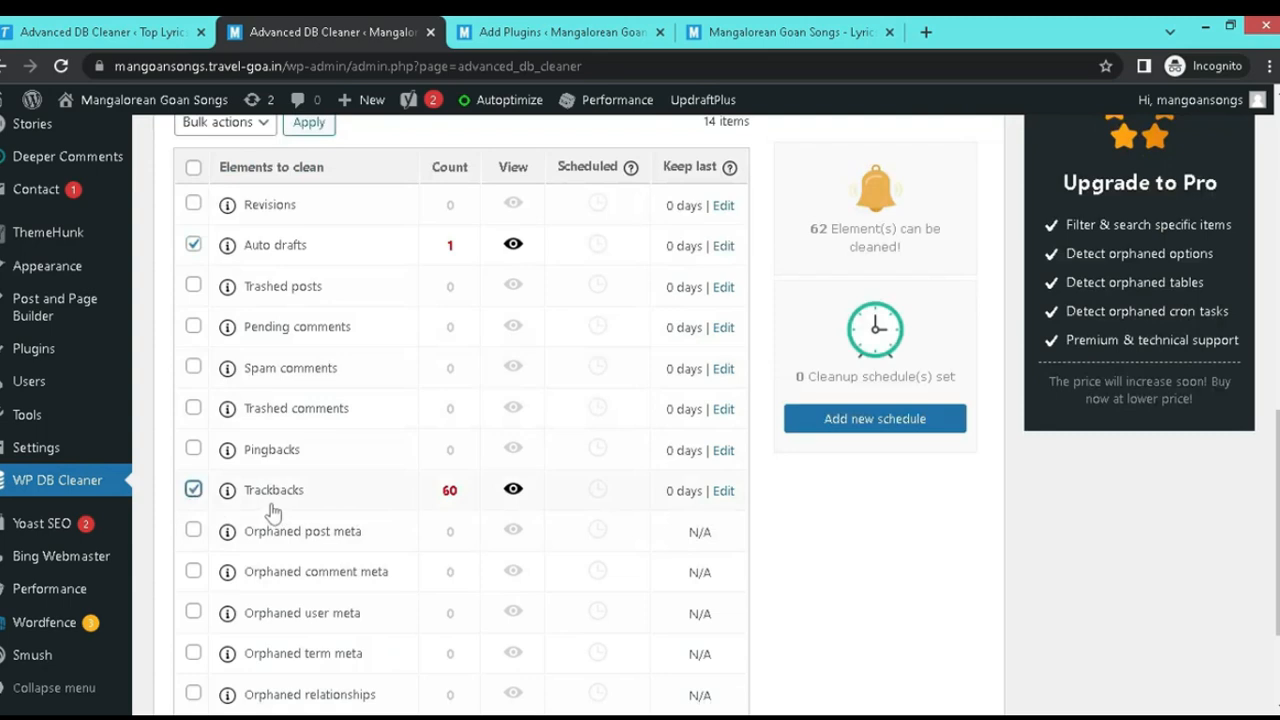
{"action": "scroll", "coordinate": [267, 510], "scroll_direction": "down", "scroll_amount": 2}
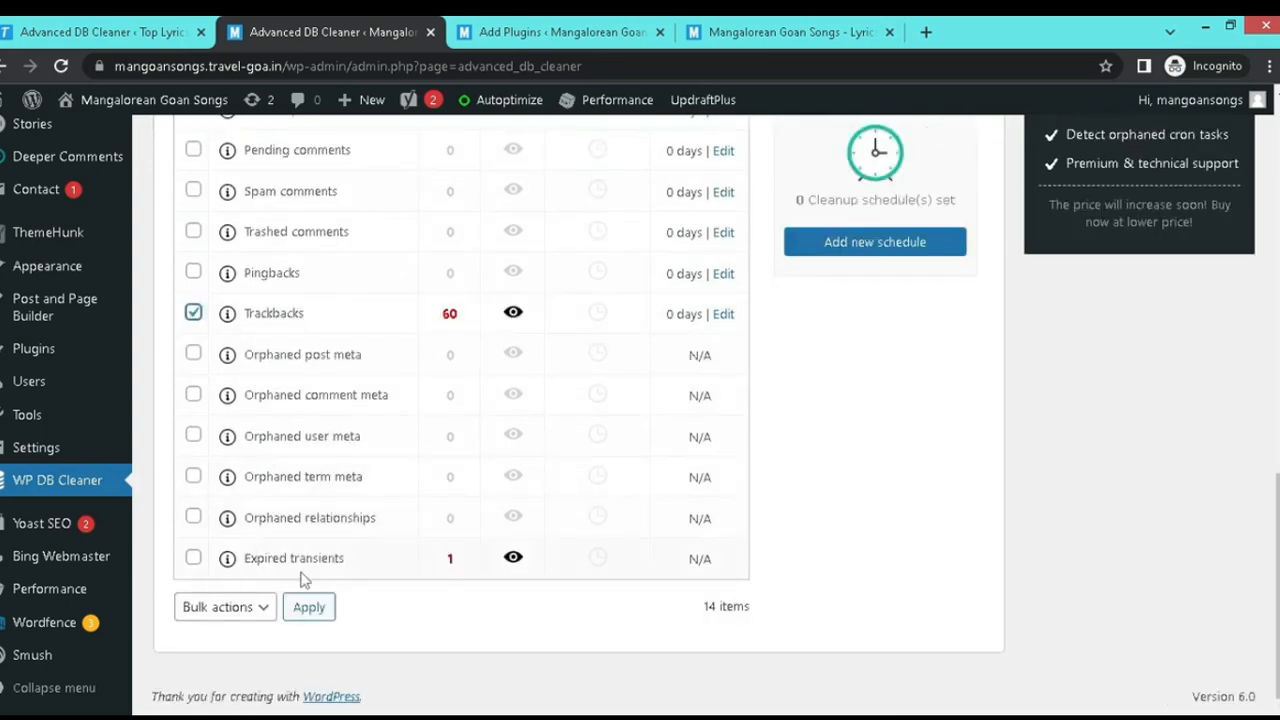
{"action": "left_click", "coordinate": [194, 558]}
{"action": "left_click", "coordinate": [264, 609]}
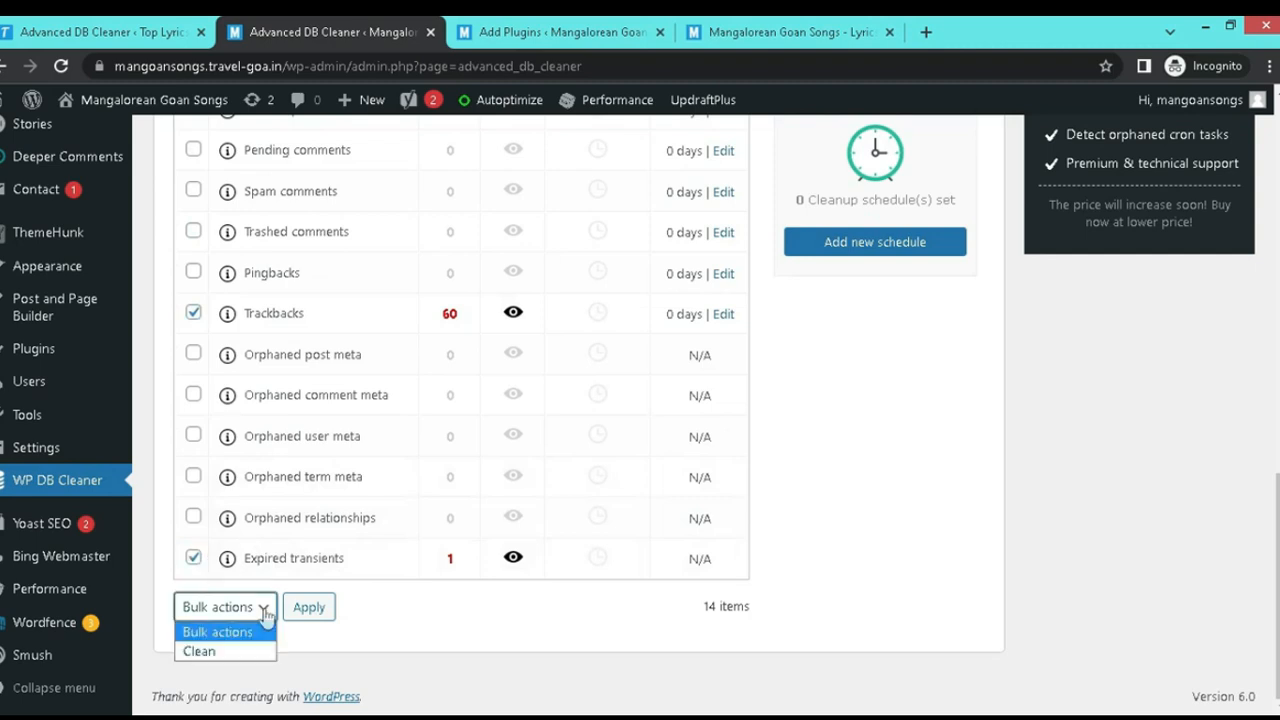
{"action": "left_click", "coordinate": [200, 651]}
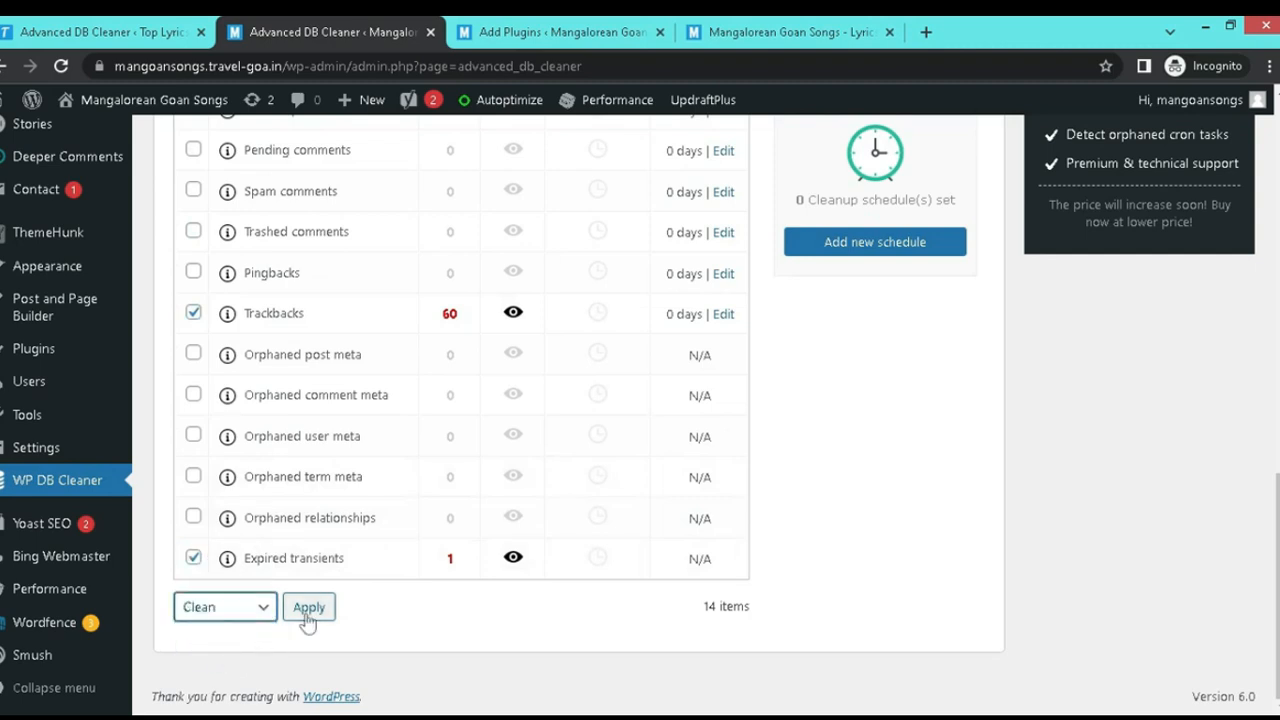
Step: Check the recent trackback comments on the Mangalorean Goan Songs home page, reload it, and return to the site's clean-up list
{"action": "left_click", "coordinate": [786, 46]}
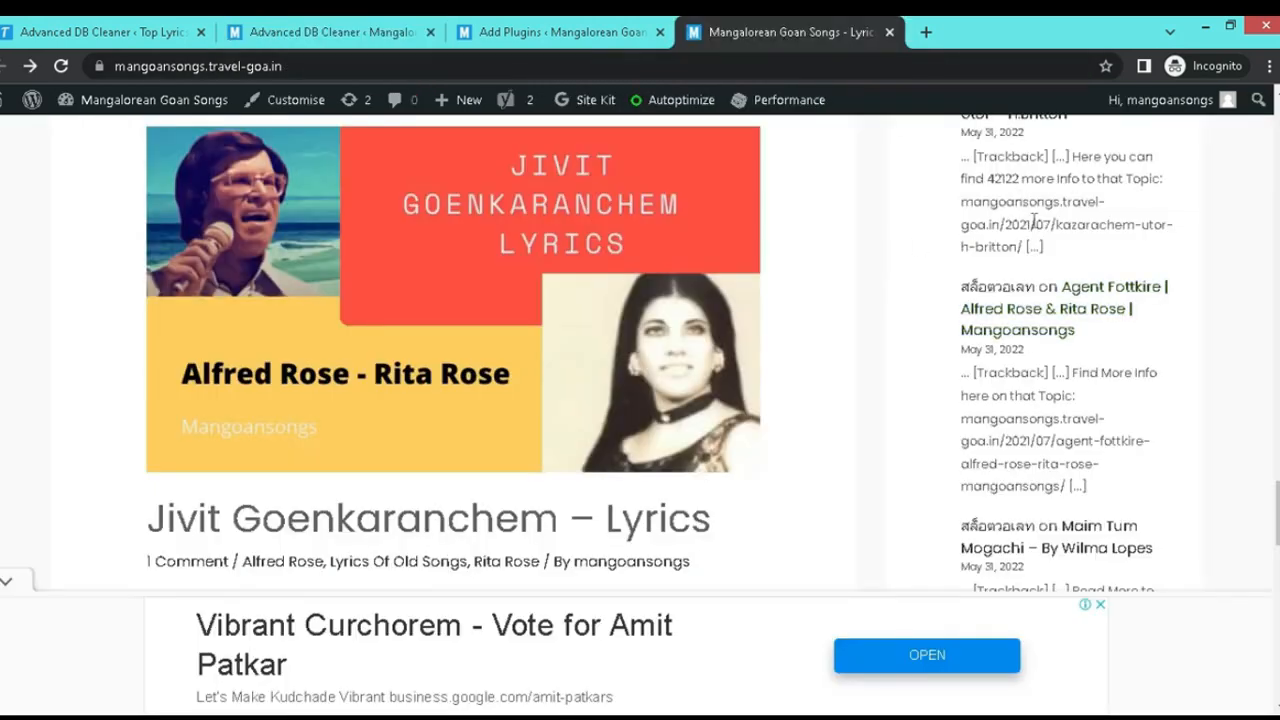
{"action": "left_click", "coordinate": [150, 99]}
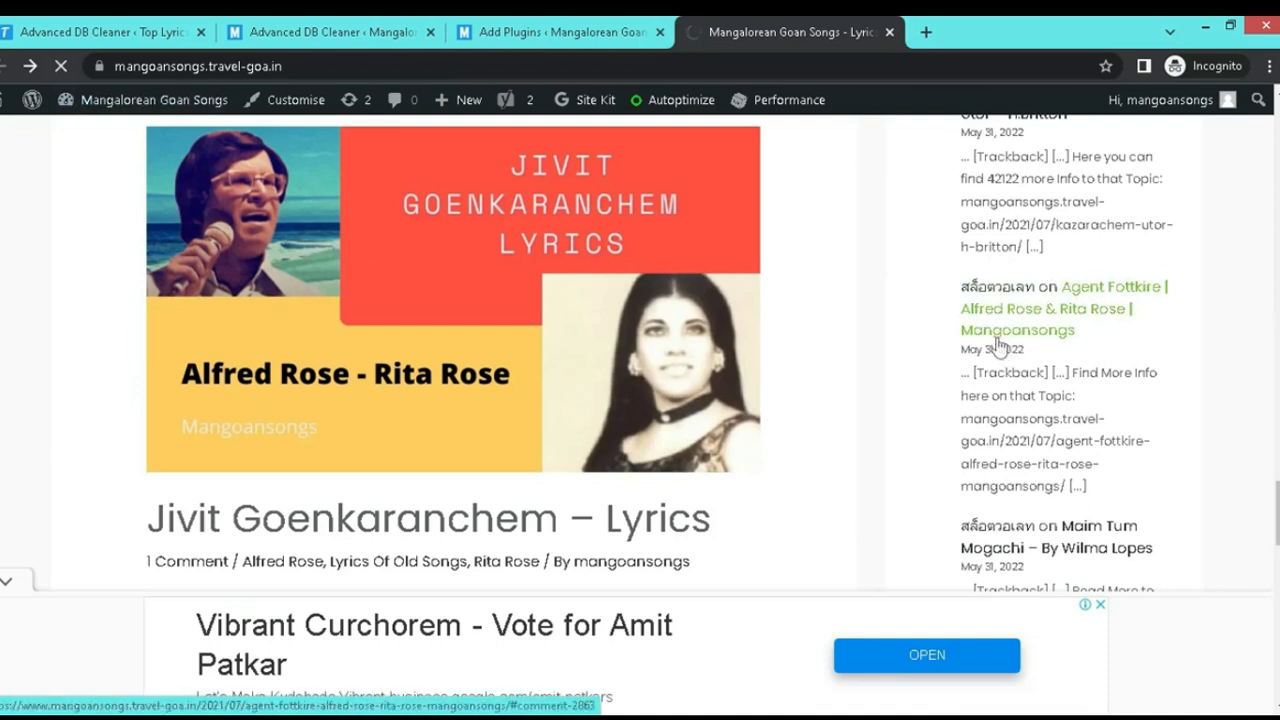
{"action": "left_click", "coordinate": [305, 32]}
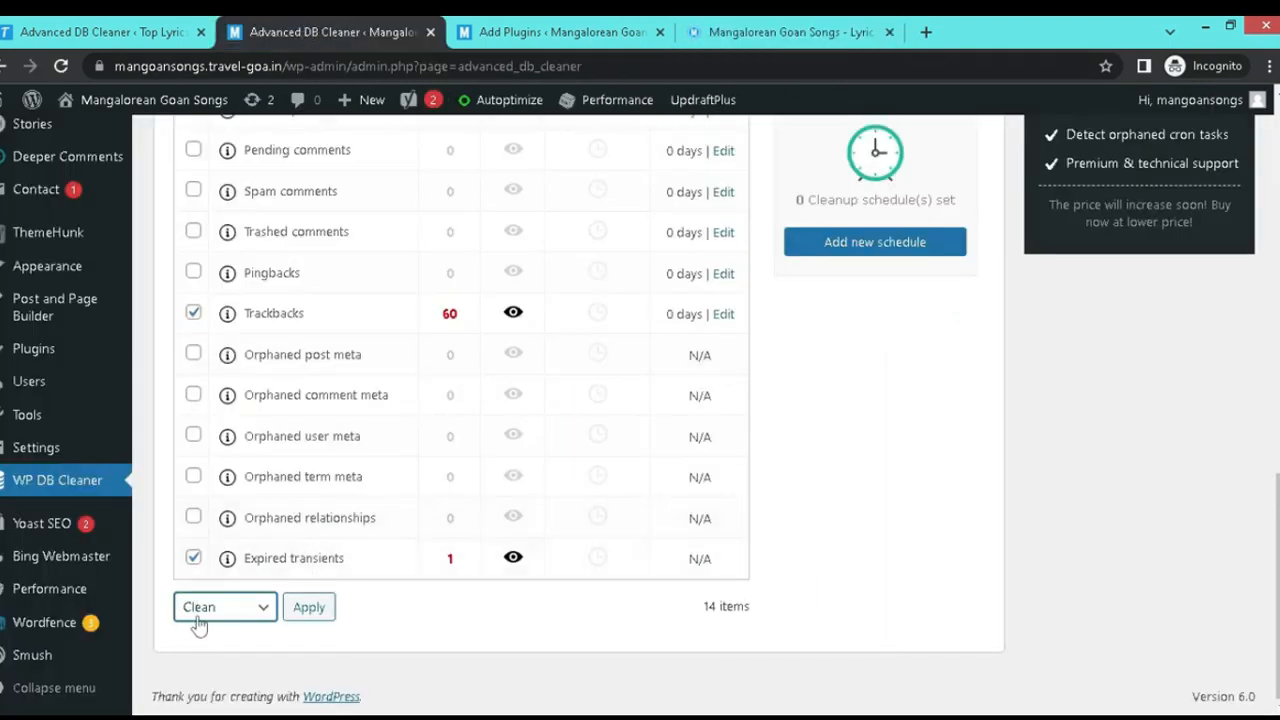
Step: Run the Clean action on the selected Mangalorean Goan Songs elements and confirm the irreversible clean-up
{"action": "left_click", "coordinate": [310, 608]}
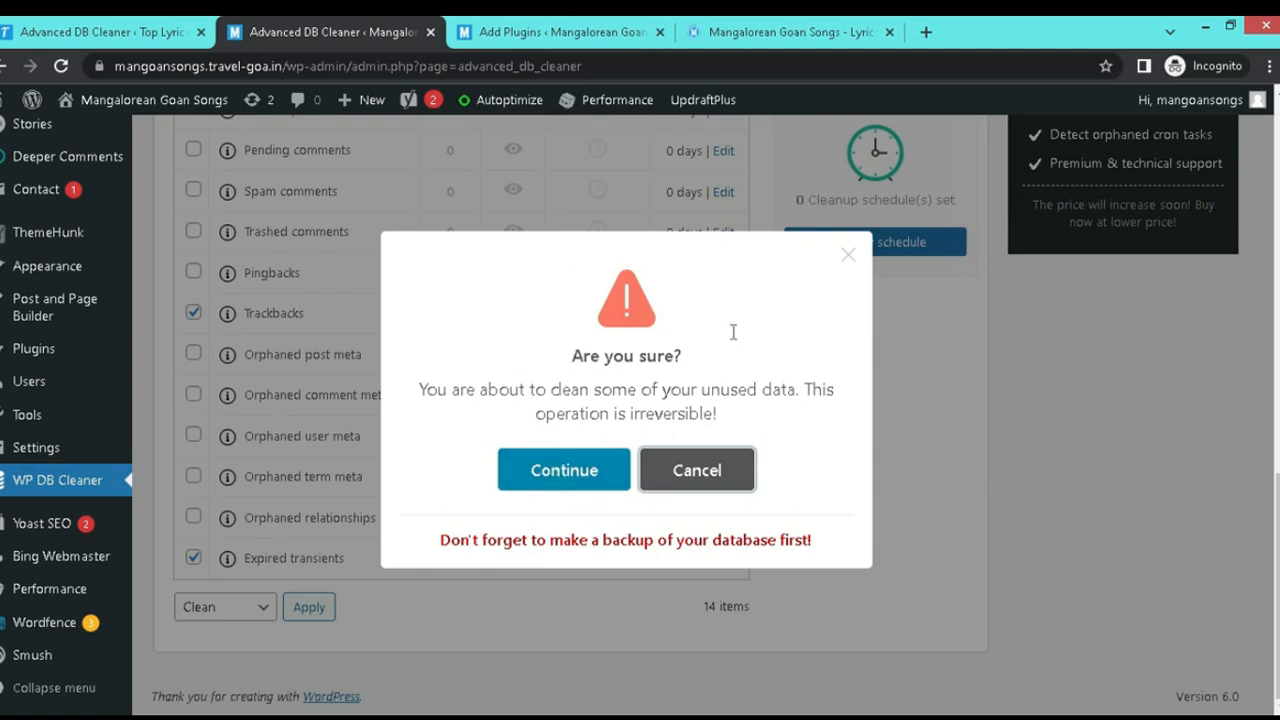
{"action": "left_click", "coordinate": [555, 476]}
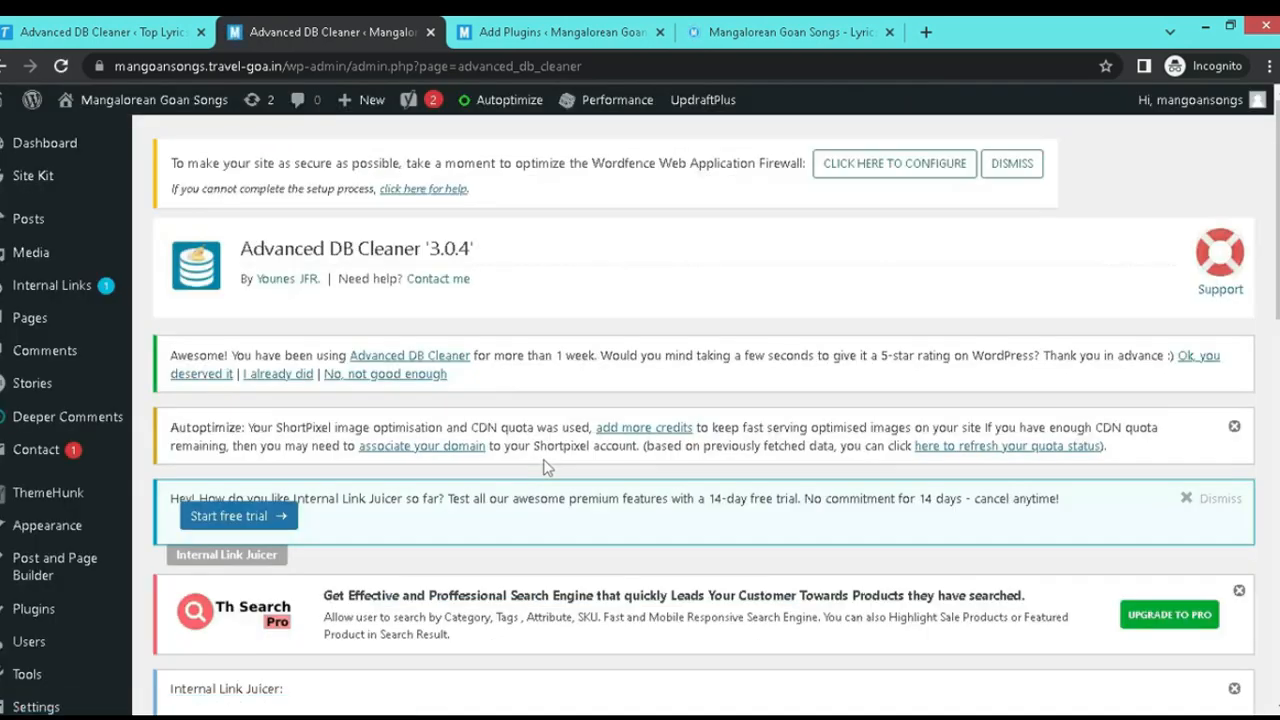
{"action": "scroll", "coordinate": [543, 459], "scroll_direction": "down", "scroll_amount": 7}
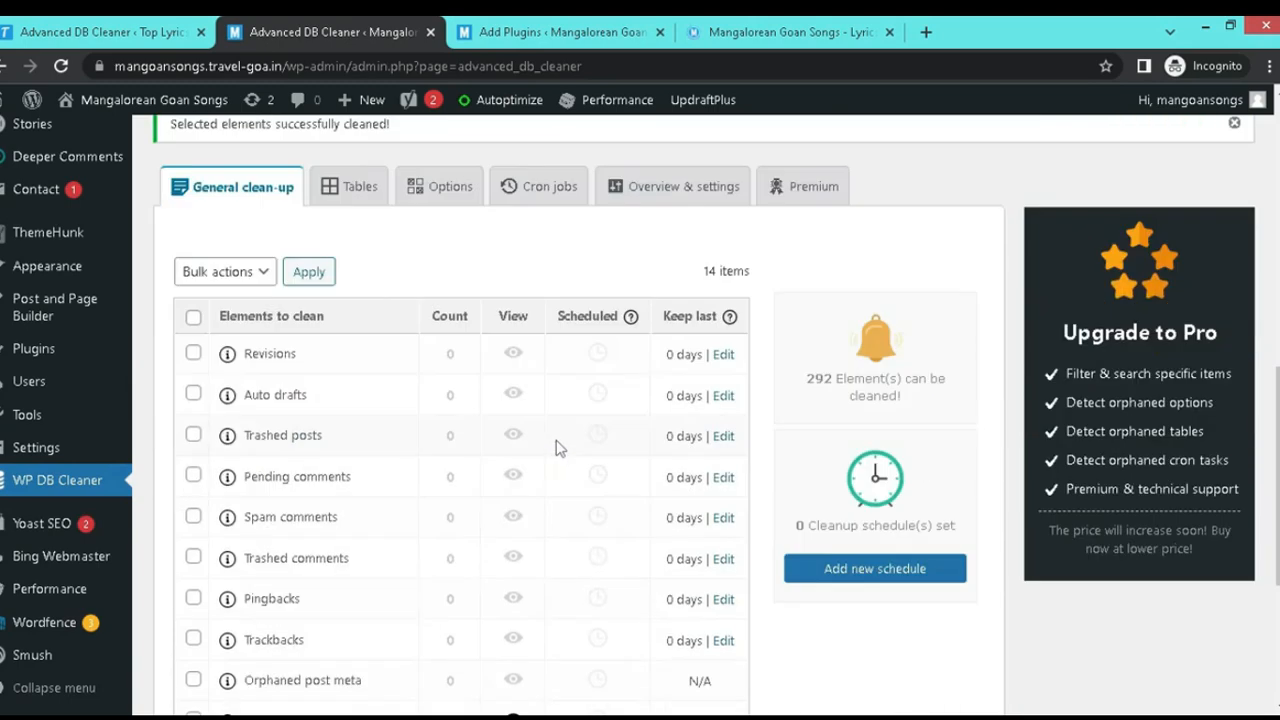
Step: Clean the Orphaned comment meta on Mangalorean Goan Songs, confirm the operation, and check the updated list of elements
{"action": "scroll", "coordinate": [558, 447], "scroll_direction": "down", "scroll_amount": 3}
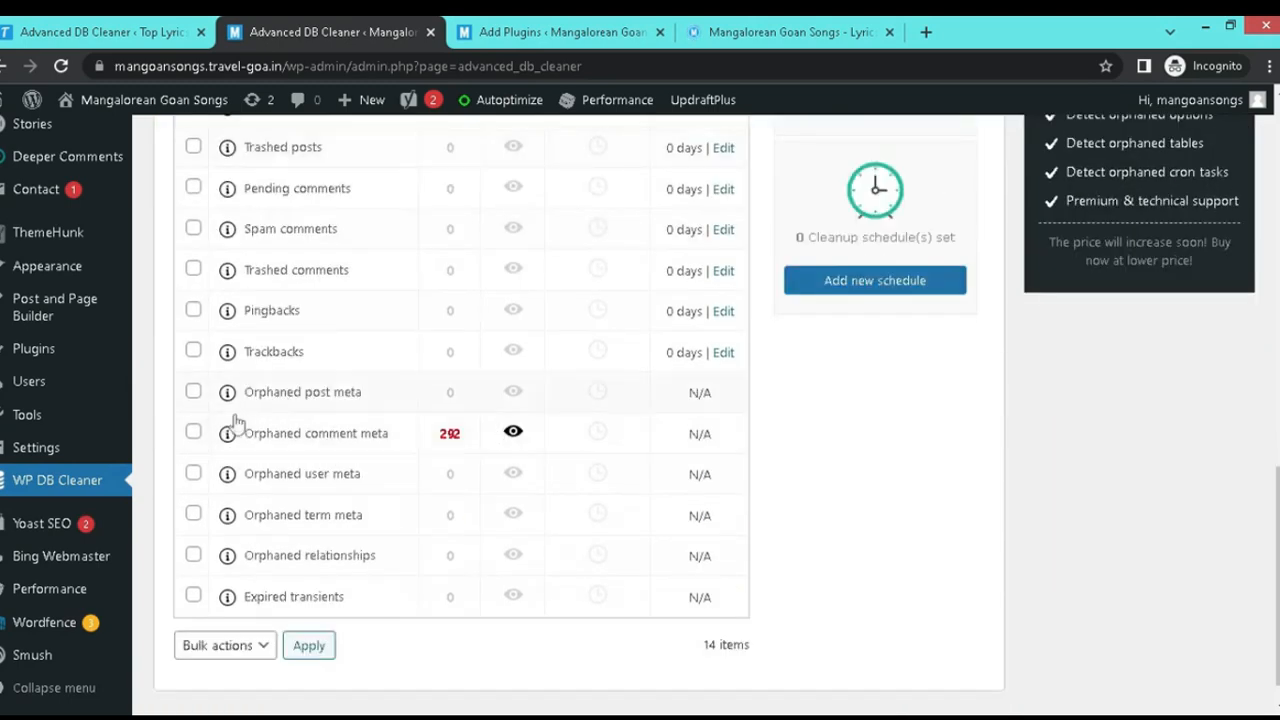
{"action": "left_click_drag", "start_coordinate": [245, 428], "coordinate": [392, 436]}
{"action": "left_click", "coordinate": [194, 434]}
{"action": "left_click", "coordinate": [272, 645]}
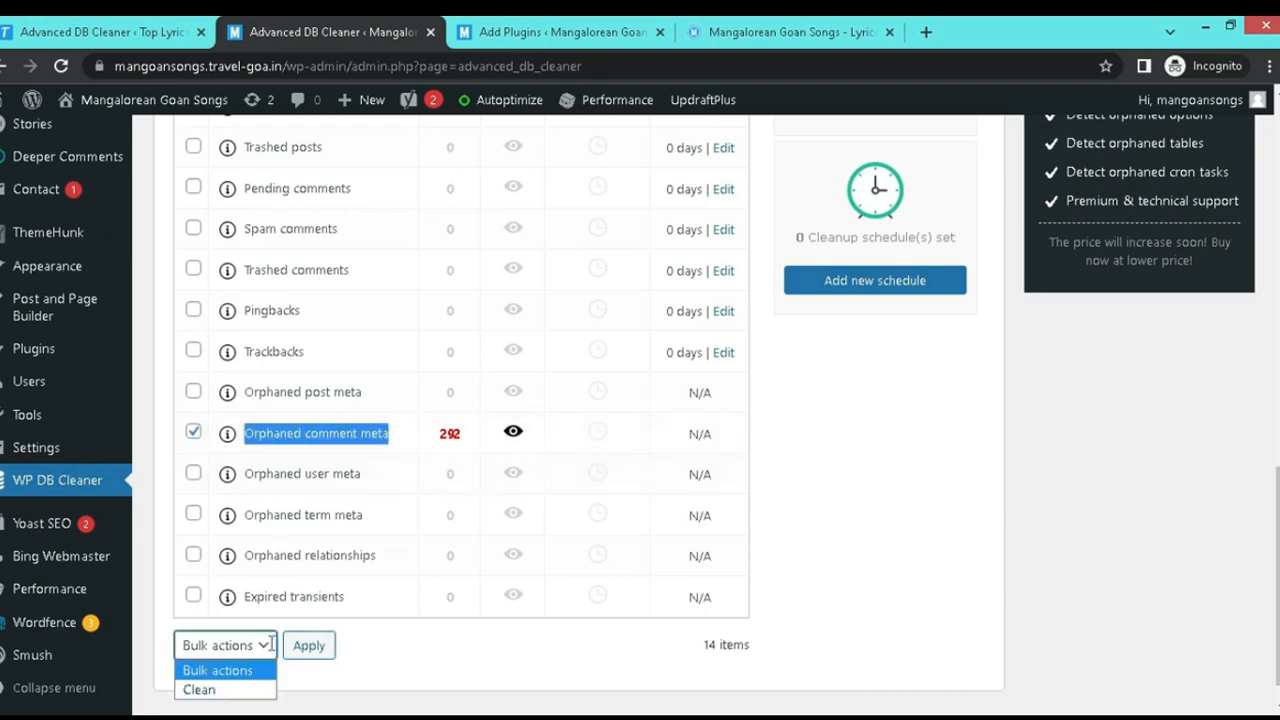
{"action": "left_click", "coordinate": [263, 688]}
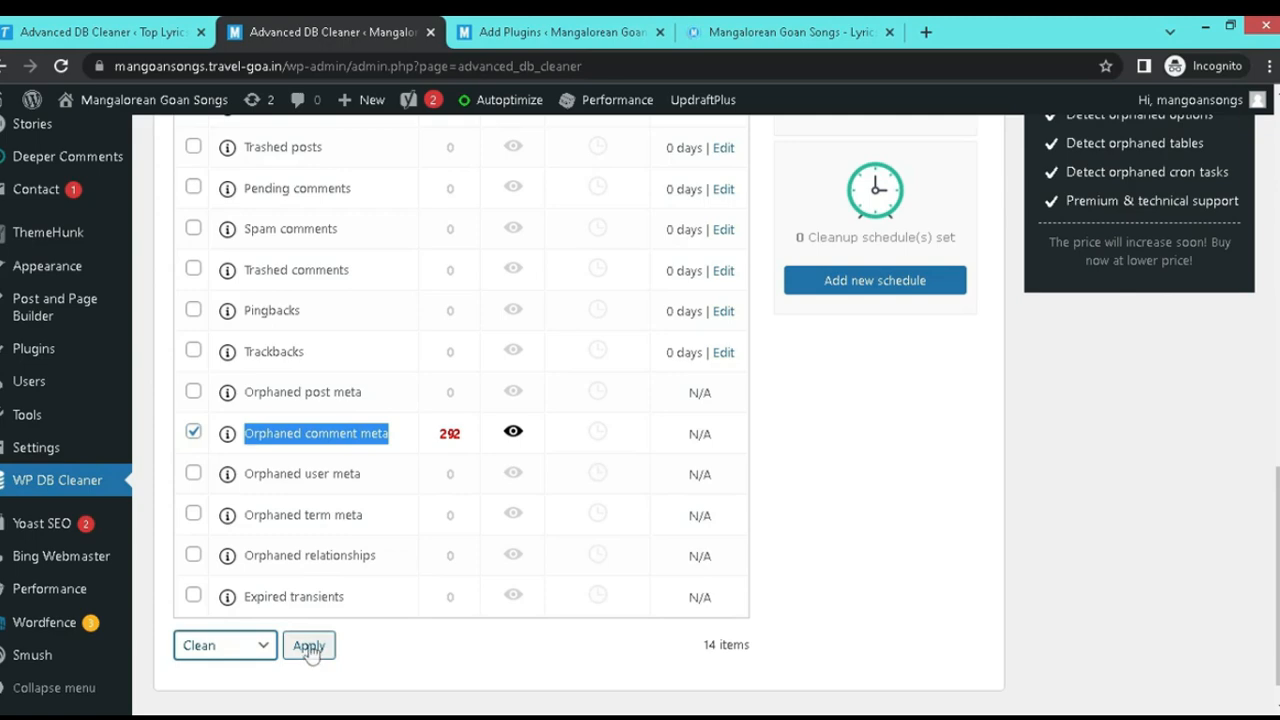
{"action": "left_click", "coordinate": [309, 646]}
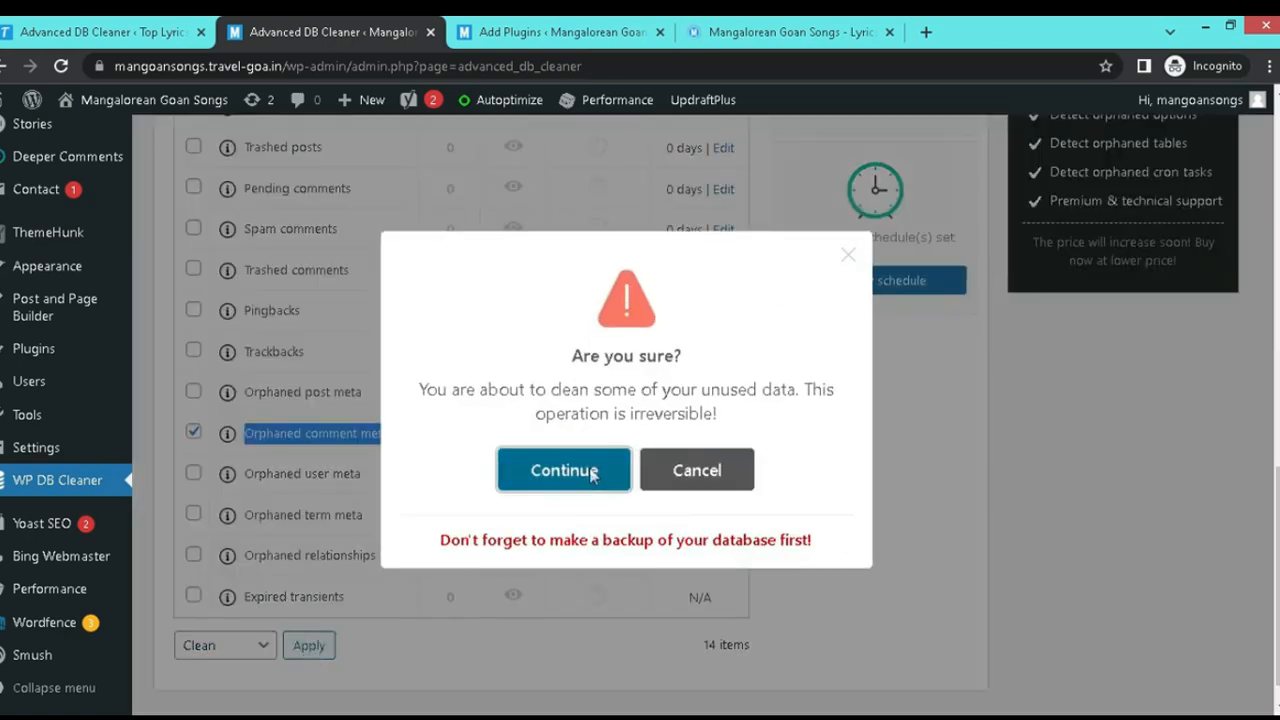
{"action": "left_click", "coordinate": [564, 470]}
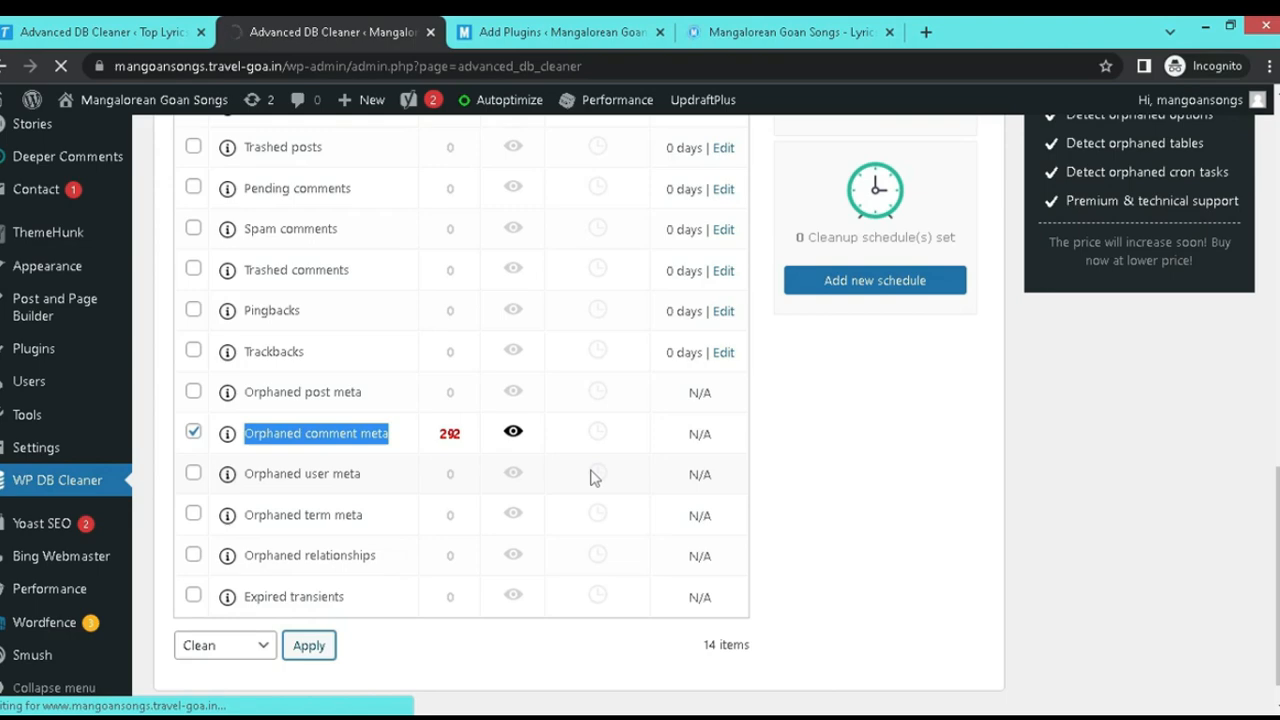
{"action": "scroll", "coordinate": [700, 478], "scroll_direction": "down", "scroll_amount": 5}
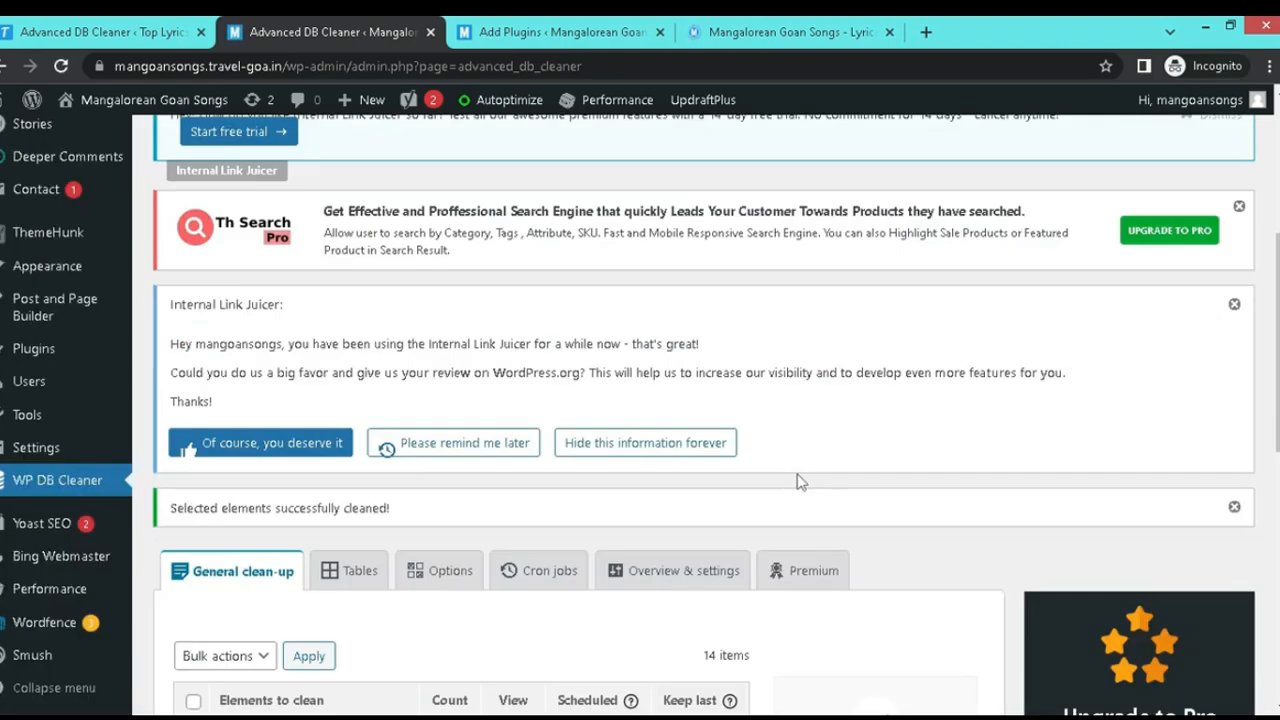
{"action": "scroll", "coordinate": [800, 478], "scroll_direction": "down", "scroll_amount": 3}
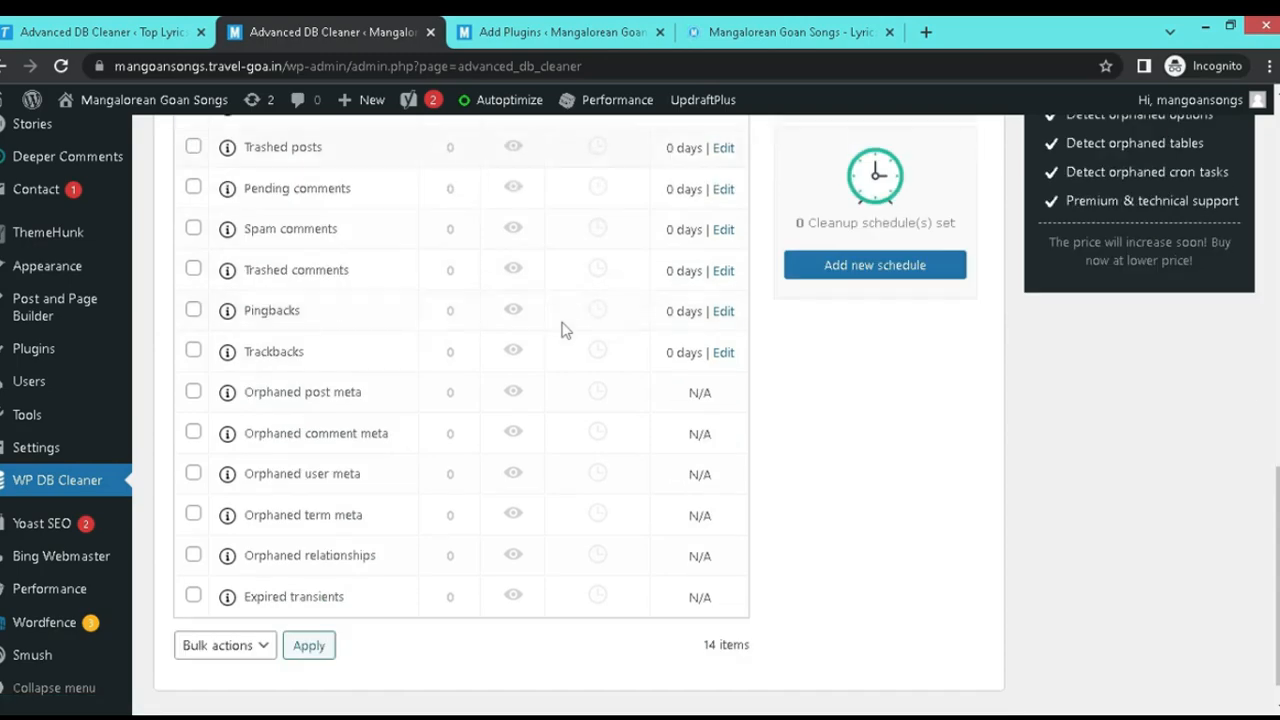
Step: Open the Mangalorean Goan Songs home page and examine its recent comments for remaining trackbacks
{"action": "key", "text": "ctrl+Tab"}
{"action": "scroll", "coordinate": [834, 269], "scroll_direction": "down", "scroll_amount": 8}
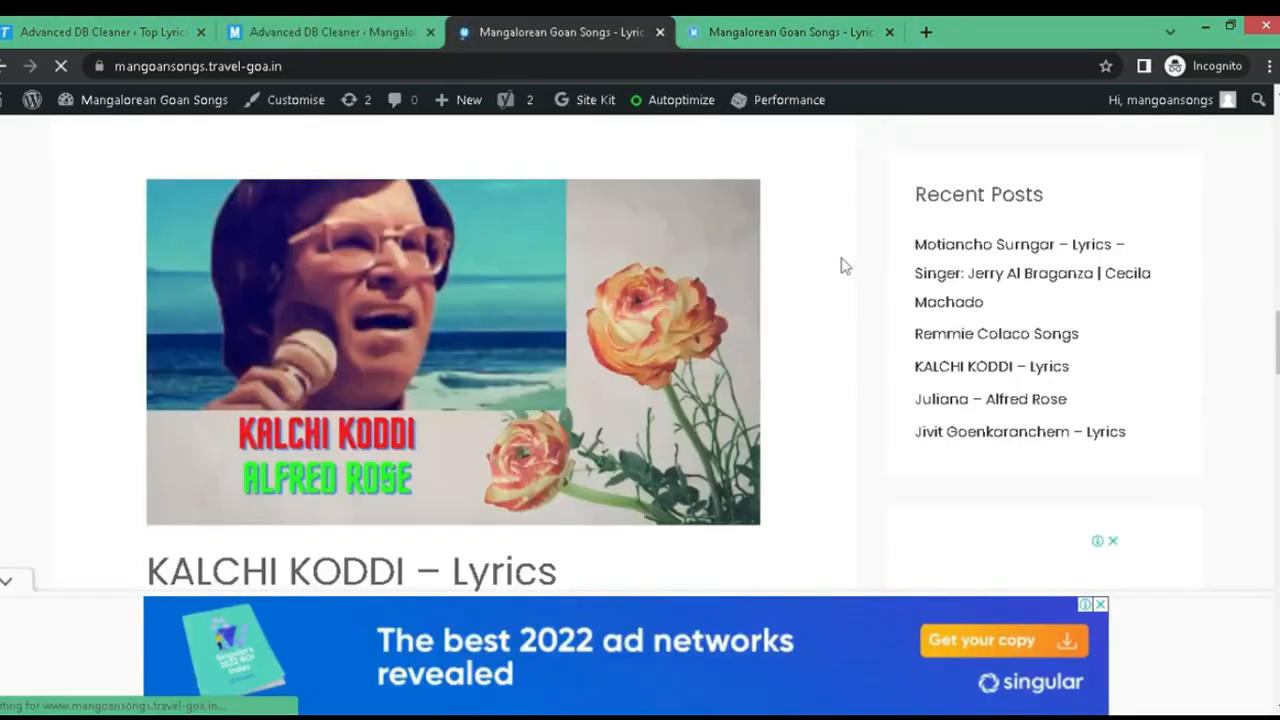
{"action": "scroll", "coordinate": [840, 265], "scroll_direction": "down", "scroll_amount": 10}
{"action": "scroll", "coordinate": [845, 261], "scroll_direction": "down", "scroll_amount": 4}
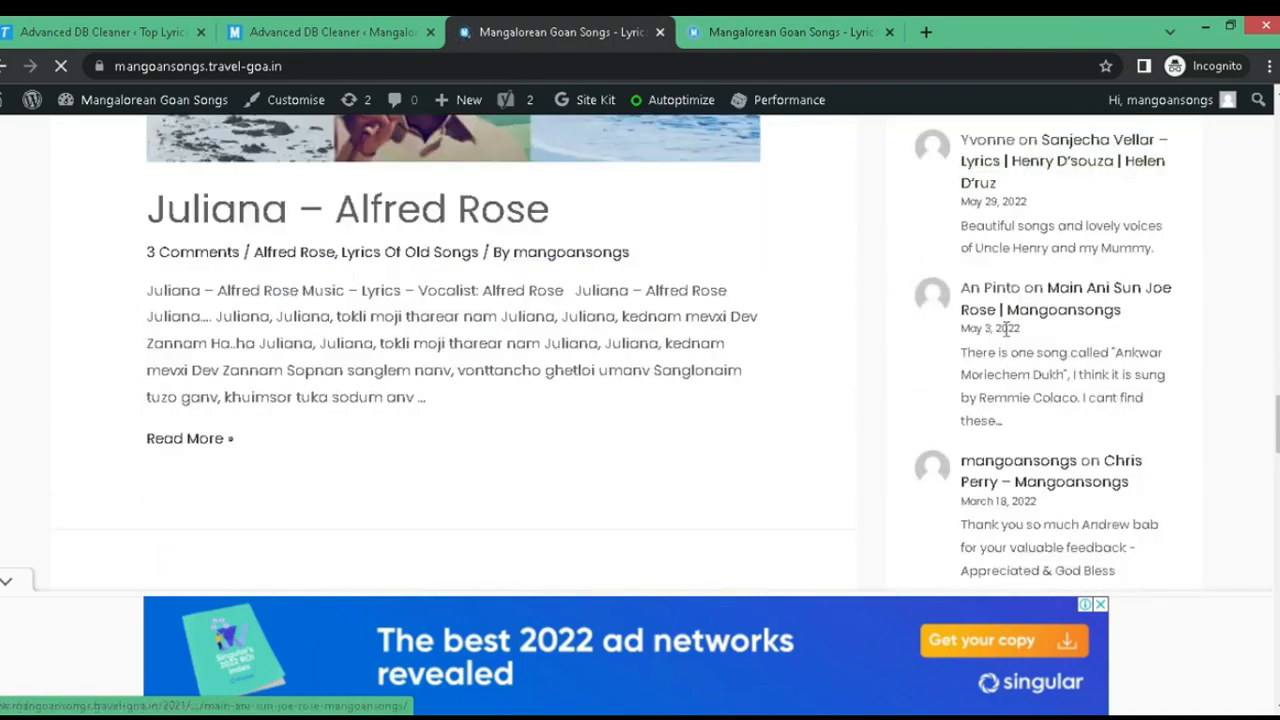
{"action": "scroll", "coordinate": [1005, 367], "scroll_direction": "down", "scroll_amount": 5}
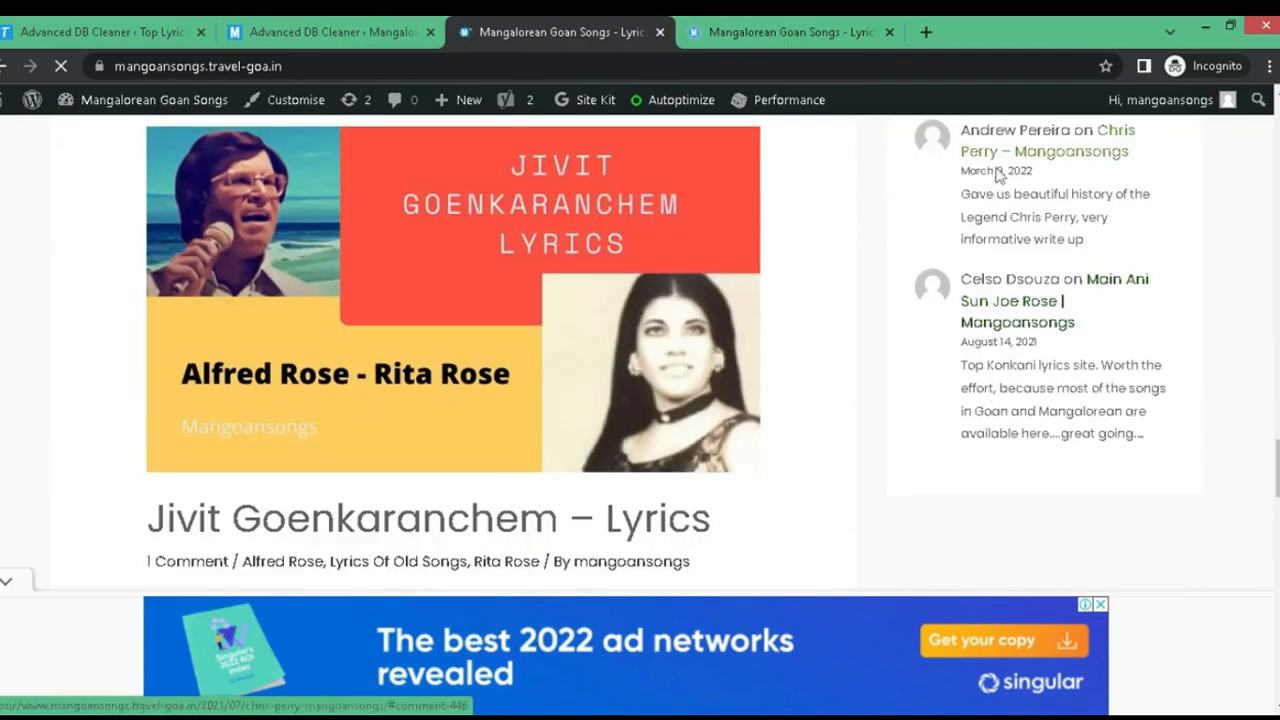
{"action": "scroll", "coordinate": [1005, 280], "scroll_direction": "up", "scroll_amount": 7}
{"action": "scroll", "coordinate": [1047, 277], "scroll_direction": "down", "scroll_amount": 3}
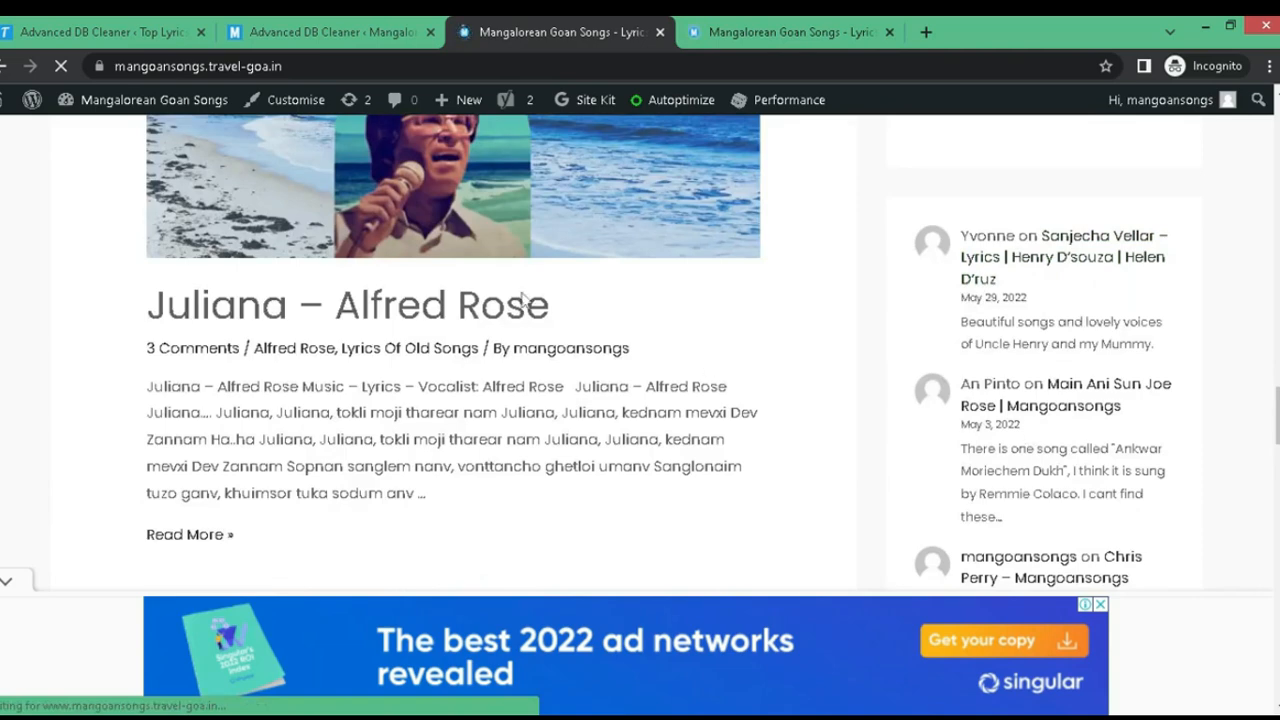
Step: Open the Top Lyrics Site home page in a new tab alongside its cleaner page and look through its recent comments
{"action": "left_click", "coordinate": [125, 32]}
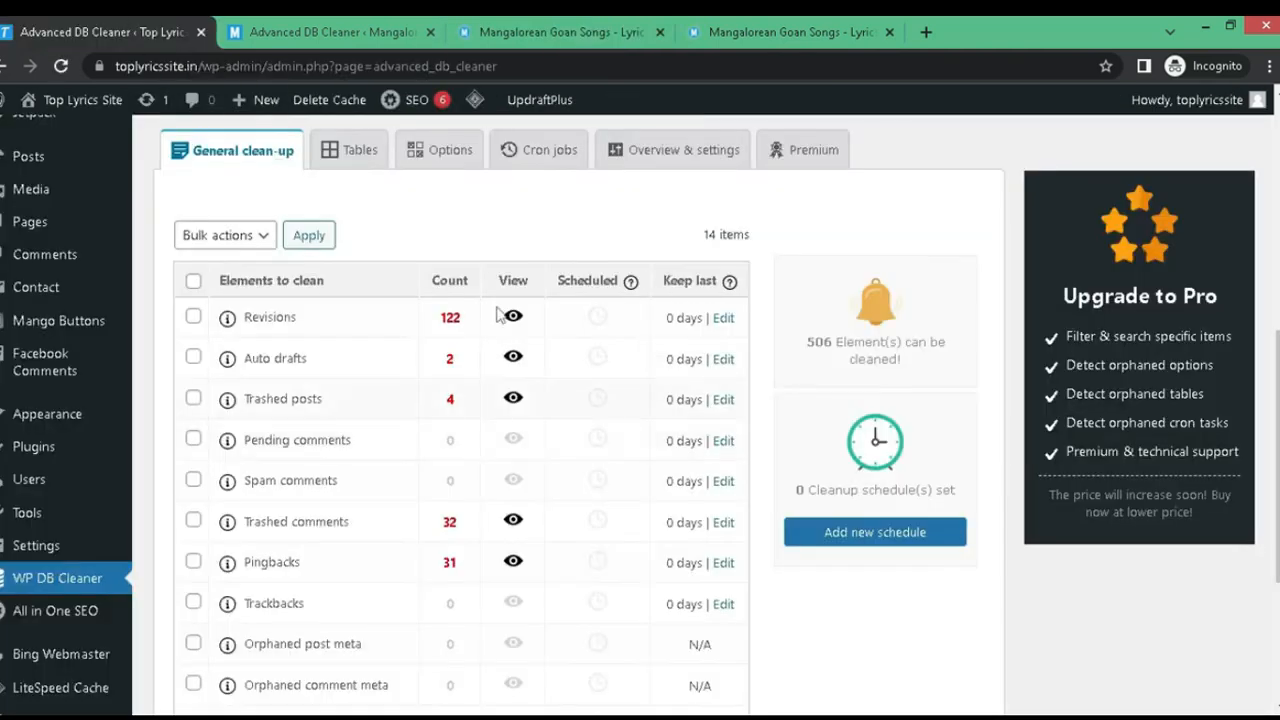
{"action": "right_click", "coordinate": [92, 101]}
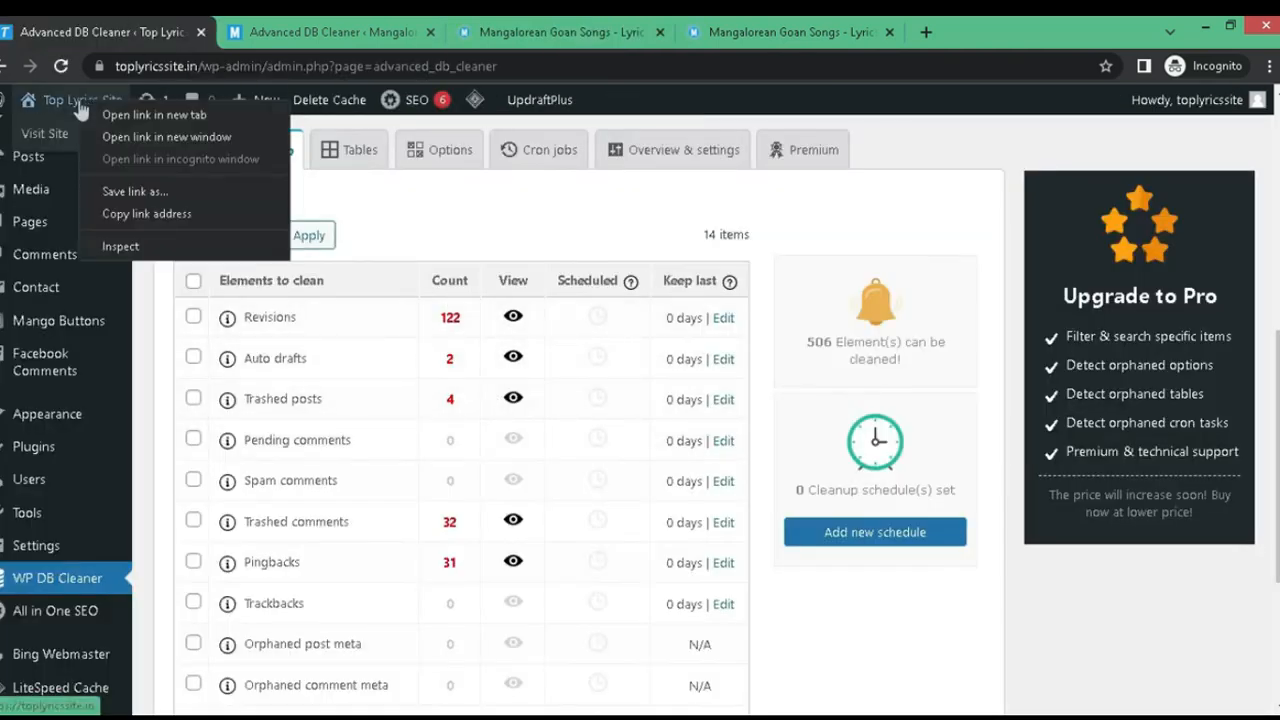
{"action": "left_click", "coordinate": [133, 114]}
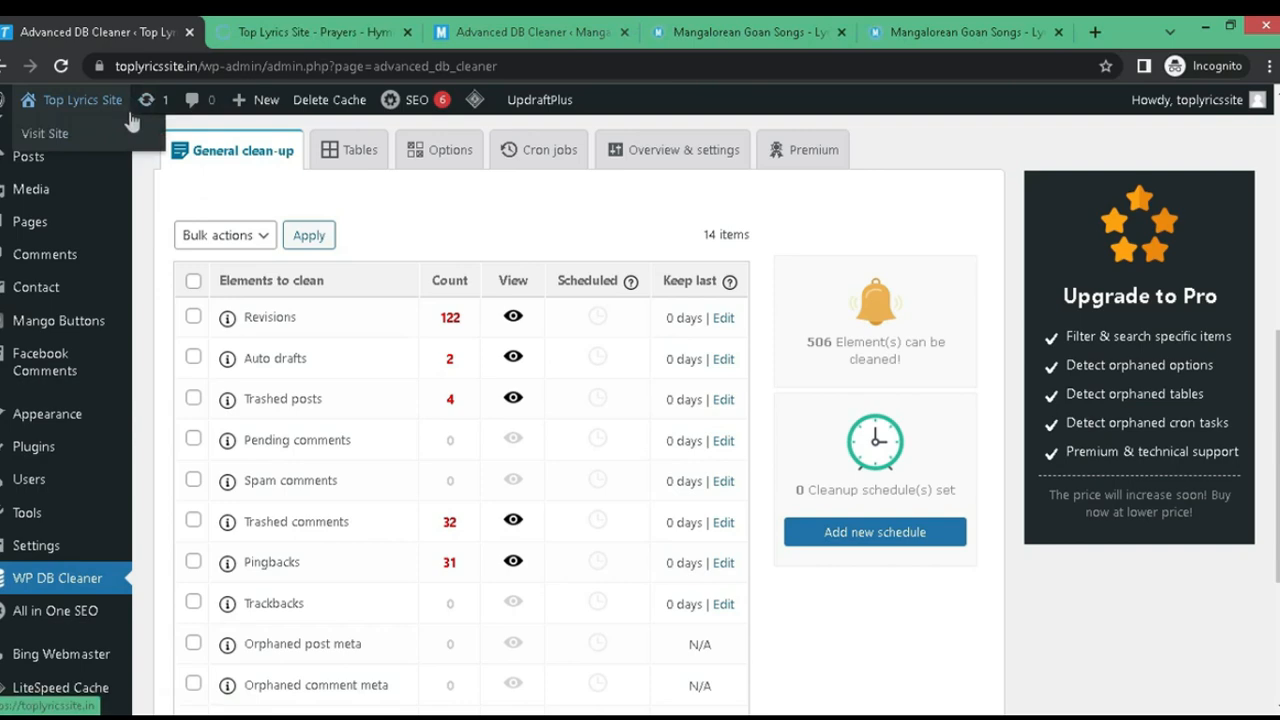
{"action": "left_click", "coordinate": [303, 33]}
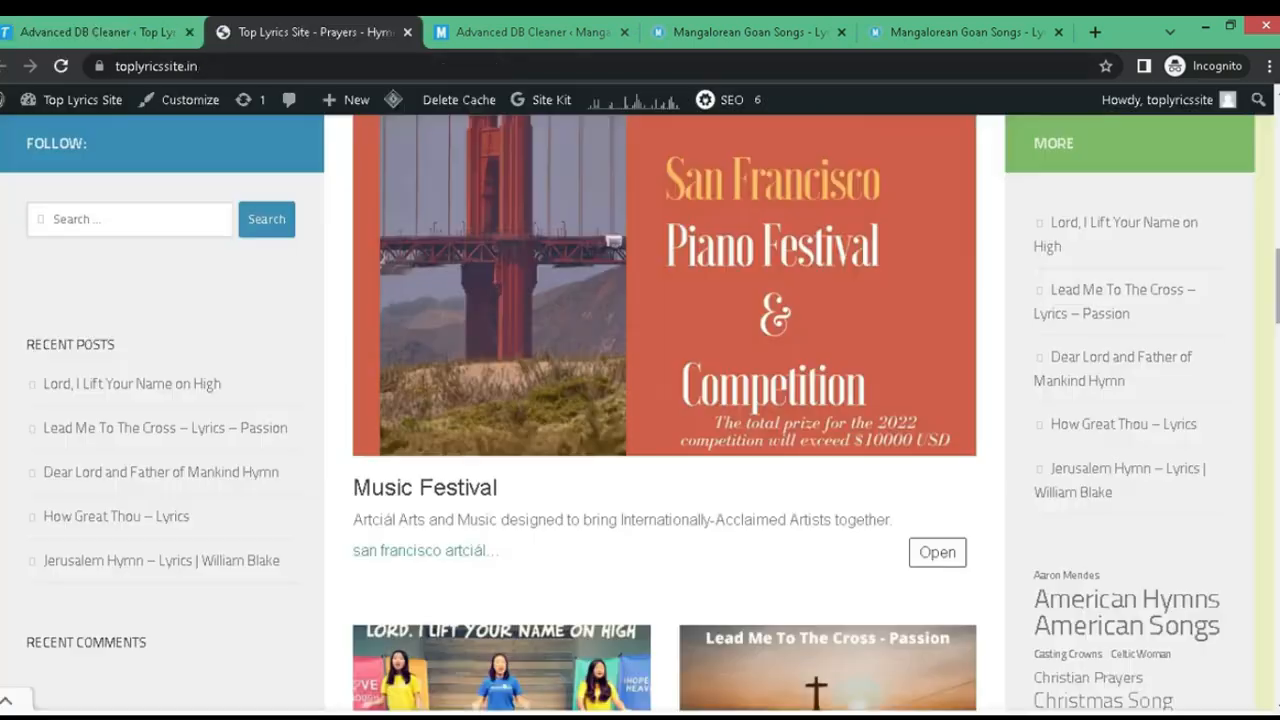
{"action": "left_click_drag", "start_coordinate": [1278, 285], "coordinate": [1277, 543]}
Step: On Top Lyrics Site, select Revisions, Auto drafts, Trashed posts, Trashed comments, Pingbacks and Expired transients for general clean-up
{"action": "left_click", "coordinate": [85, 28]}
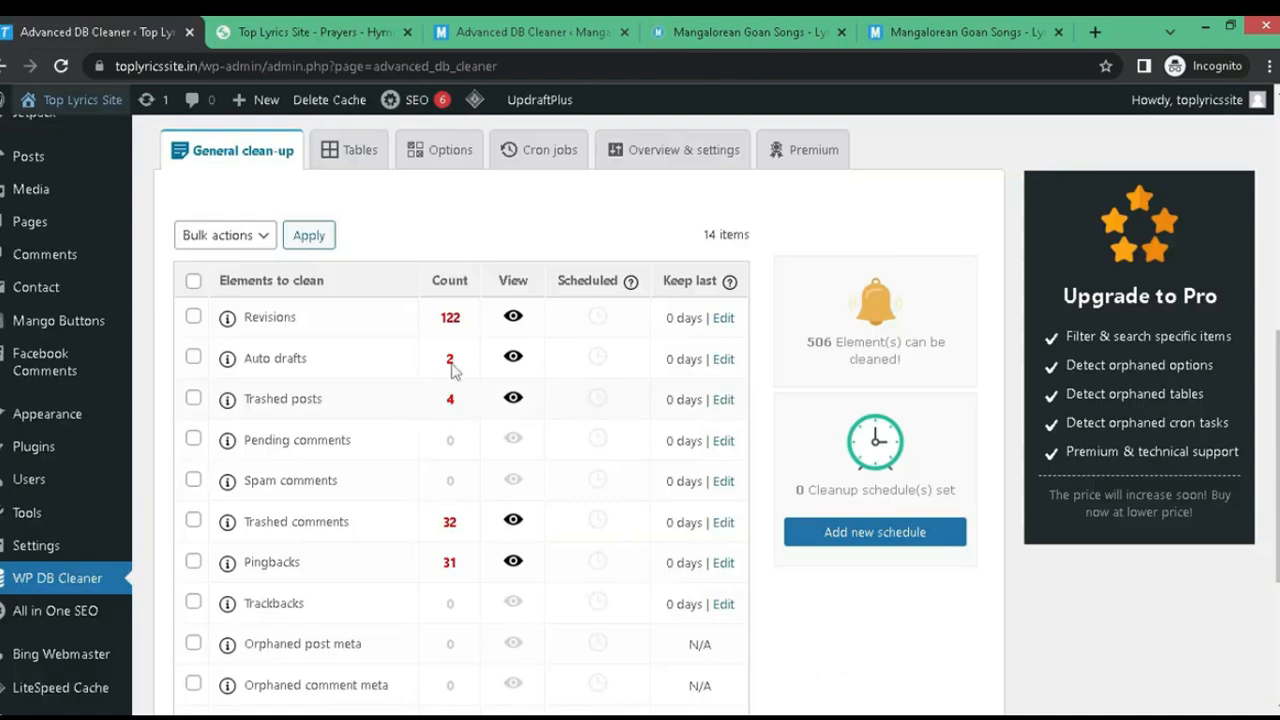
{"action": "left_click", "coordinate": [193, 316]}
{"action": "left_click", "coordinate": [193, 357]}
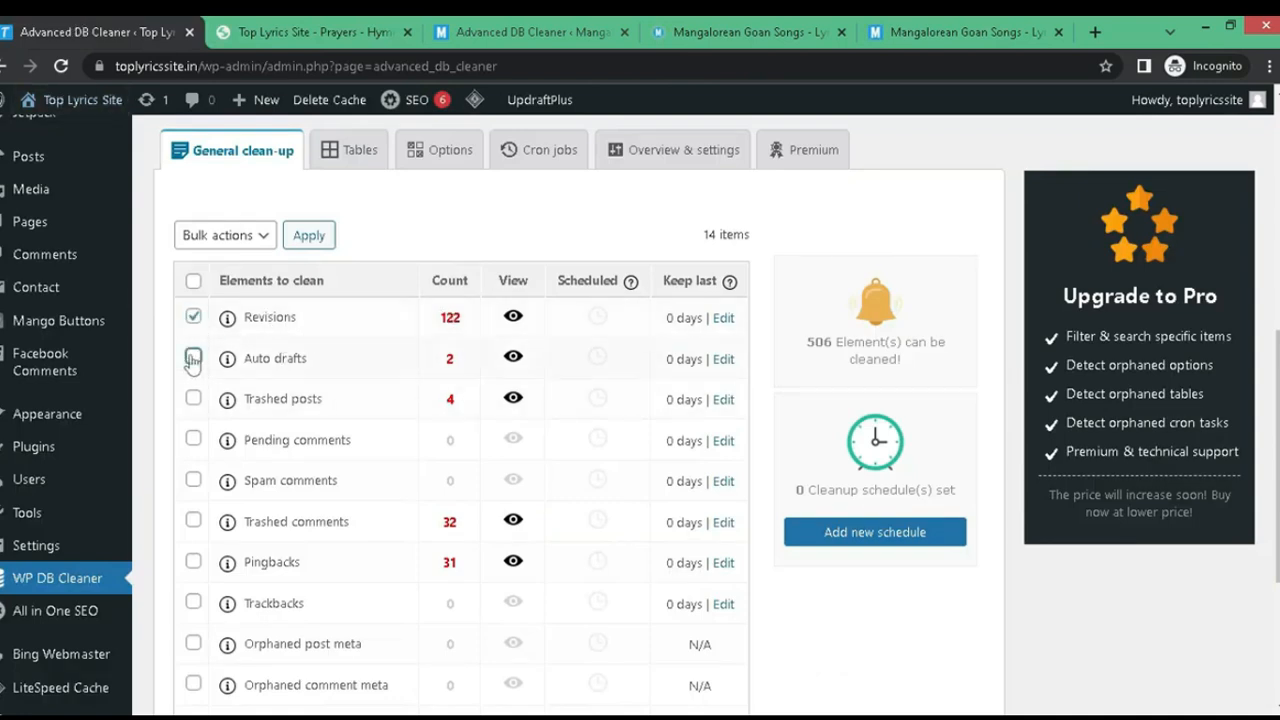
{"action": "left_click", "coordinate": [193, 399]}
{"action": "scroll", "coordinate": [420, 362], "scroll_direction": "down", "scroll_amount": 1}
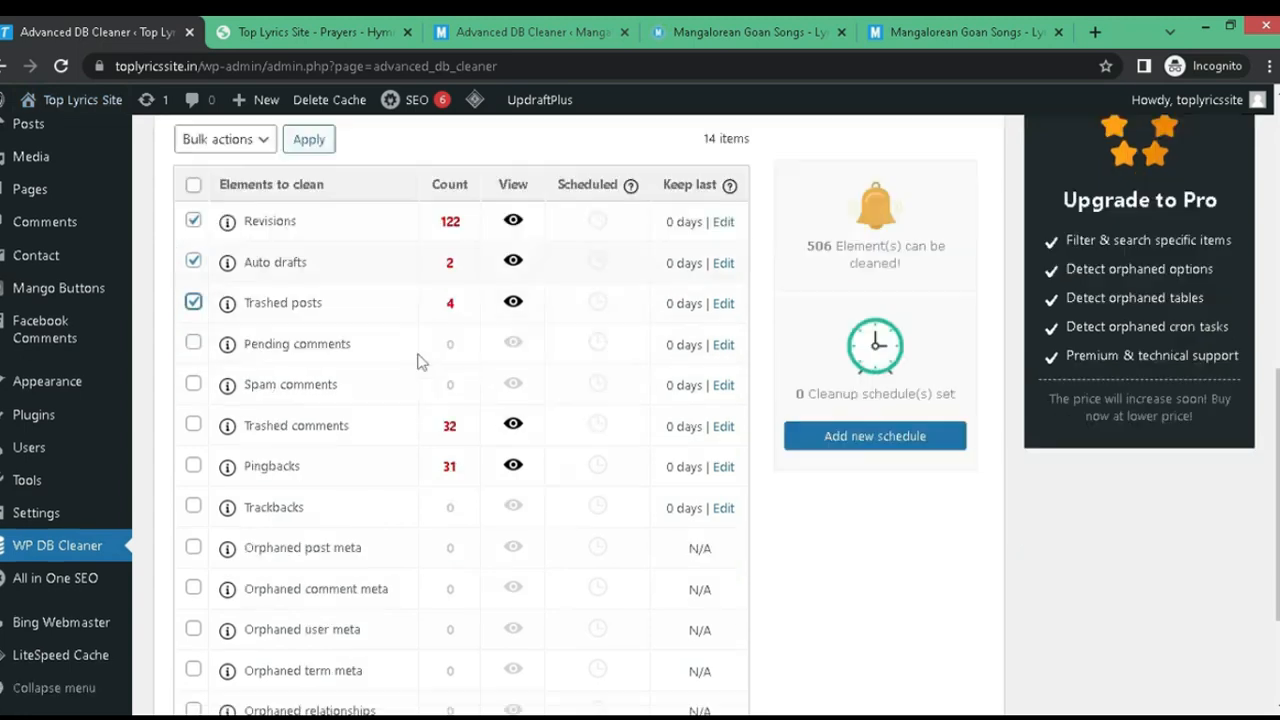
{"action": "left_click", "coordinate": [193, 426]}
{"action": "scroll", "coordinate": [425, 372], "scroll_direction": "down", "scroll_amount": 1}
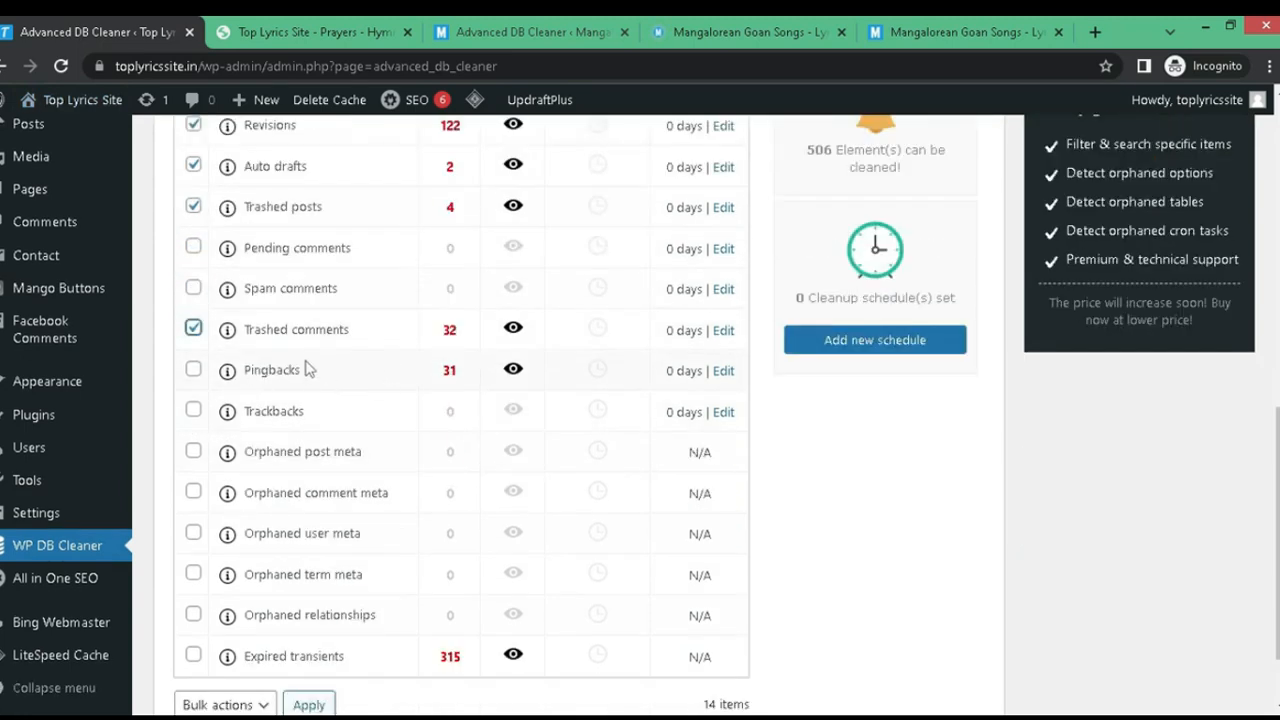
{"action": "left_click", "coordinate": [193, 370]}
{"action": "scroll", "coordinate": [248, 402], "scroll_direction": "down", "scroll_amount": 1}
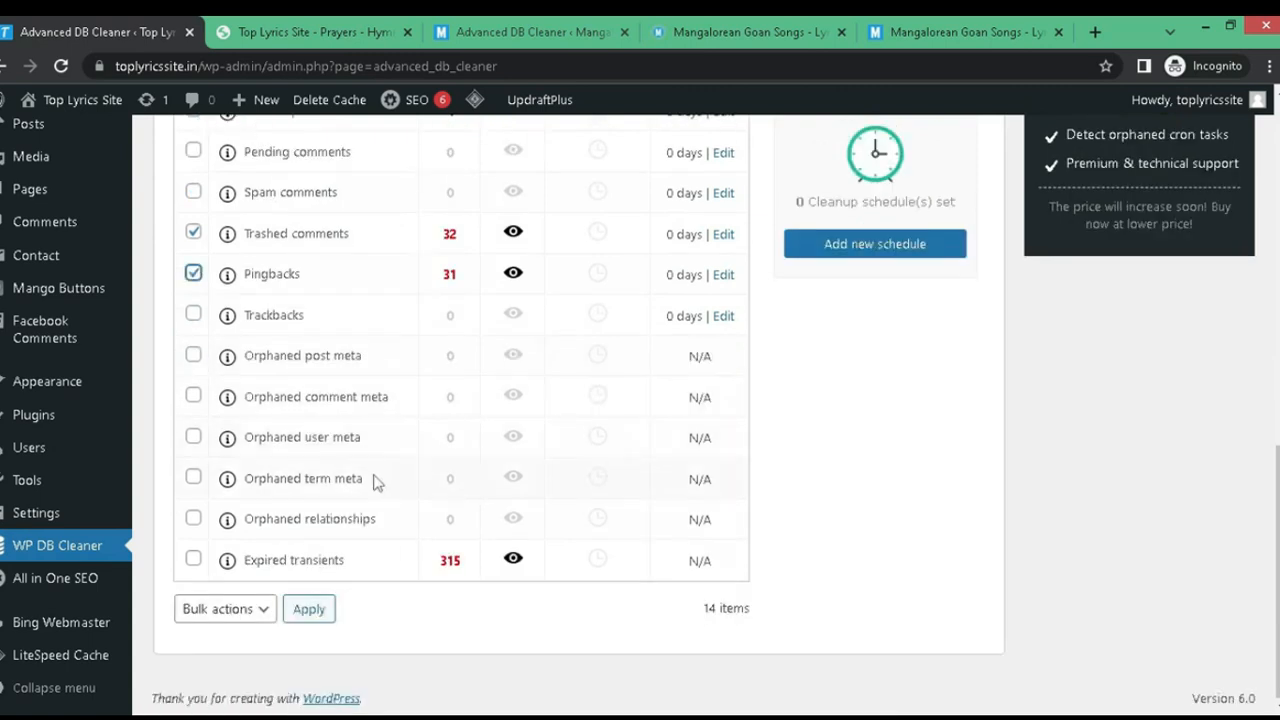
{"action": "left_click", "coordinate": [193, 558]}
Step: Apply the Clean bulk action to the elements selected on Top Lyrics Site and confirm the operation
{"action": "left_click", "coordinate": [262, 609]}
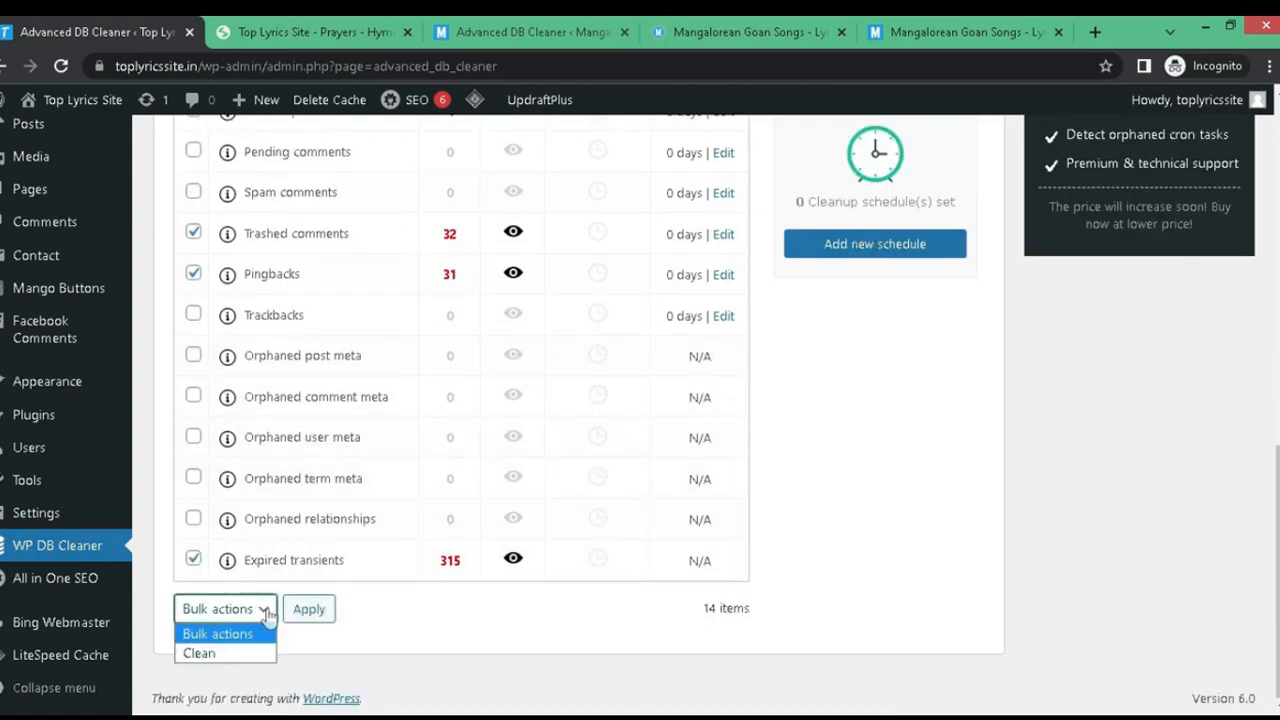
{"action": "left_click", "coordinate": [266, 655]}
{"action": "left_click", "coordinate": [309, 610]}
{"action": "left_click", "coordinate": [575, 470]}
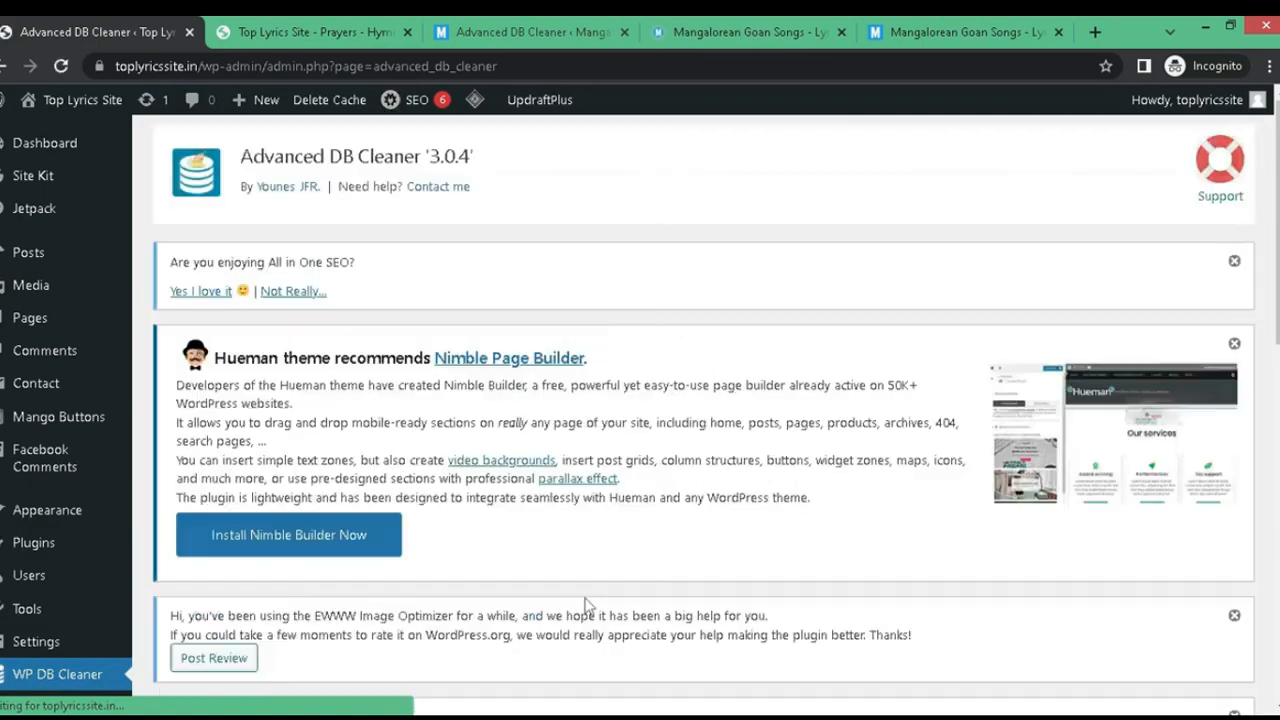
Step: Clean the Orphaned post meta and Orphaned comment meta elements on Top Lyrics Site with the Clean bulk action, confirming the operation
{"action": "scroll", "coordinate": [590, 600], "scroll_direction": "down", "scroll_amount": 9}
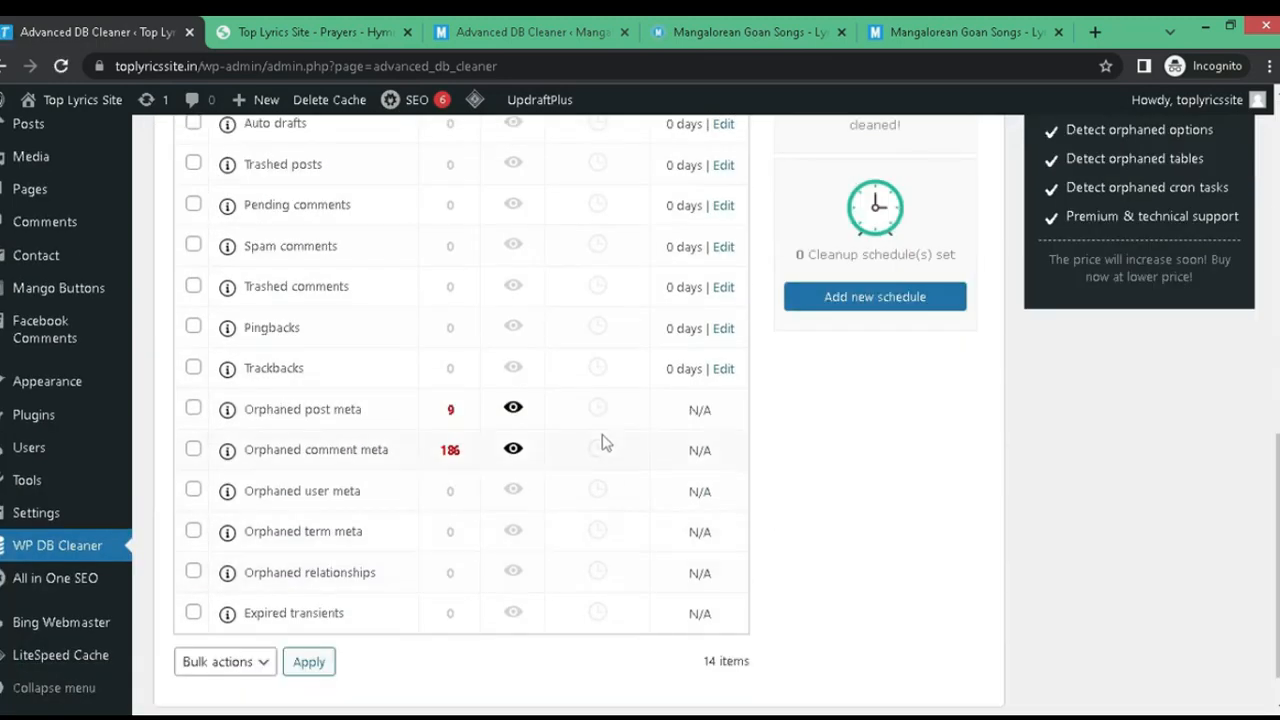
{"action": "left_click", "coordinate": [193, 408]}
{"action": "left_click", "coordinate": [193, 450]}
{"action": "left_click", "coordinate": [264, 663]}
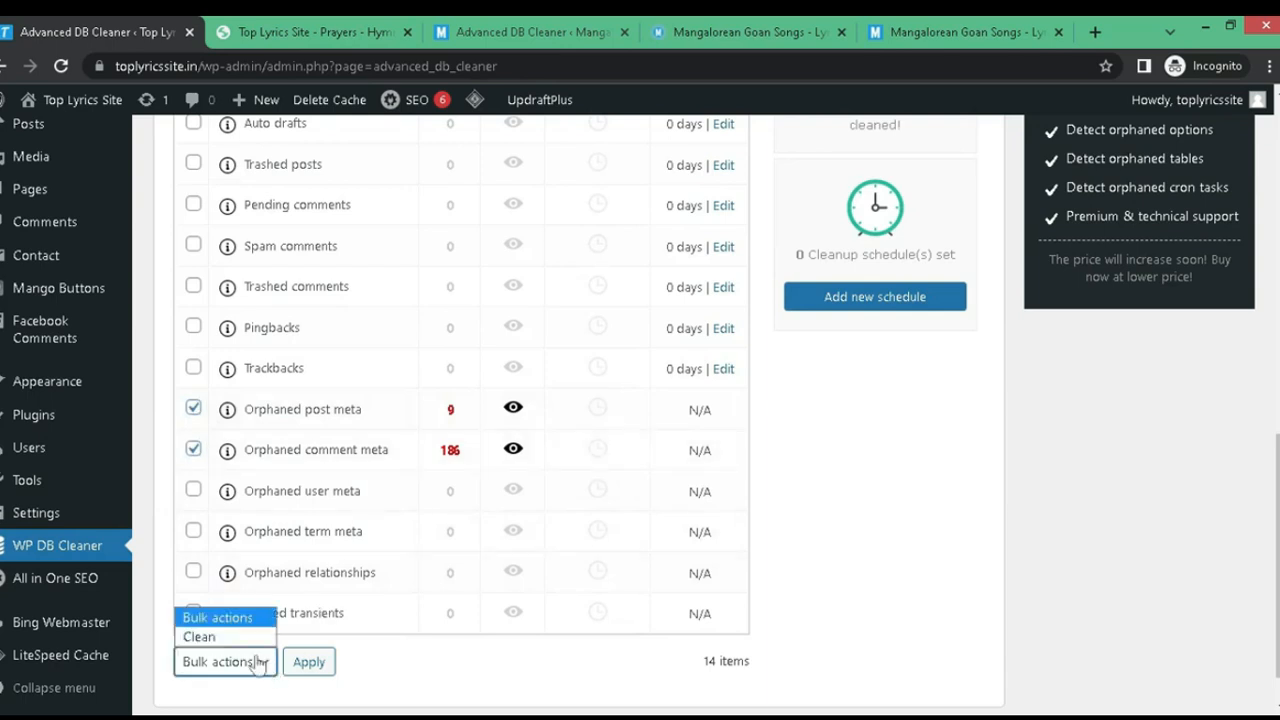
{"action": "left_click", "coordinate": [200, 637]}
{"action": "left_click", "coordinate": [306, 661]}
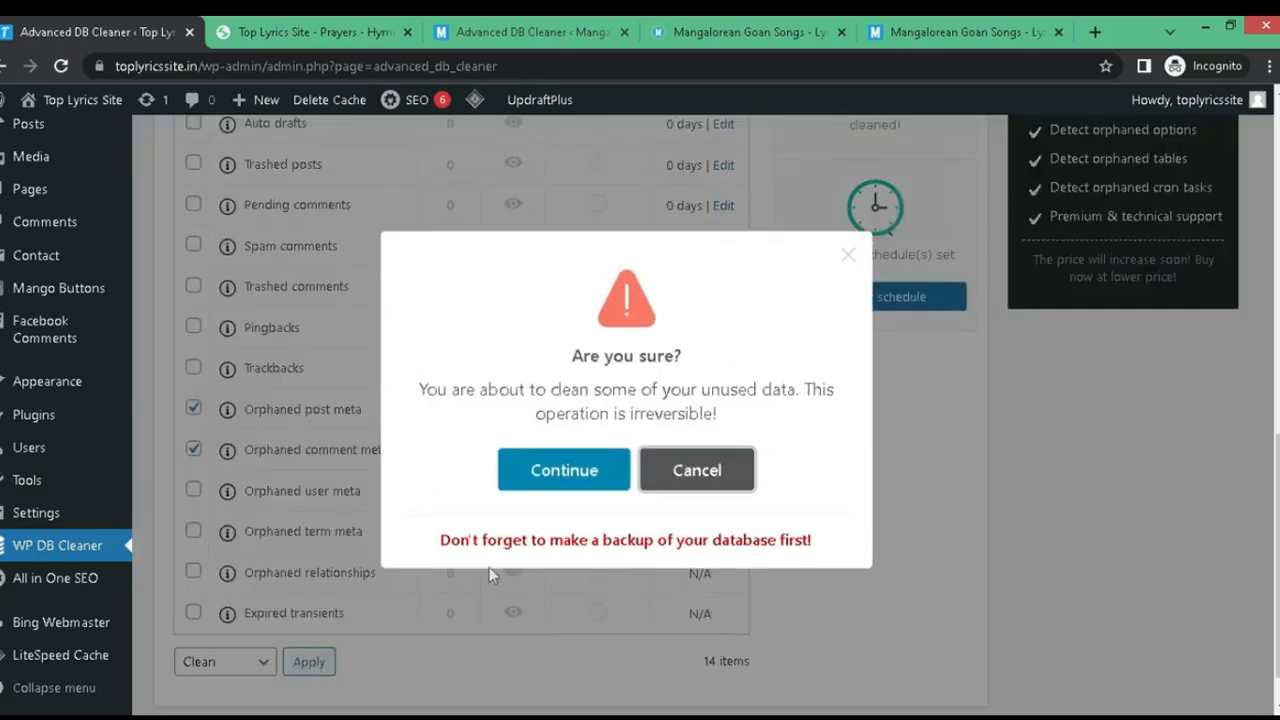
{"action": "left_click", "coordinate": [564, 470]}
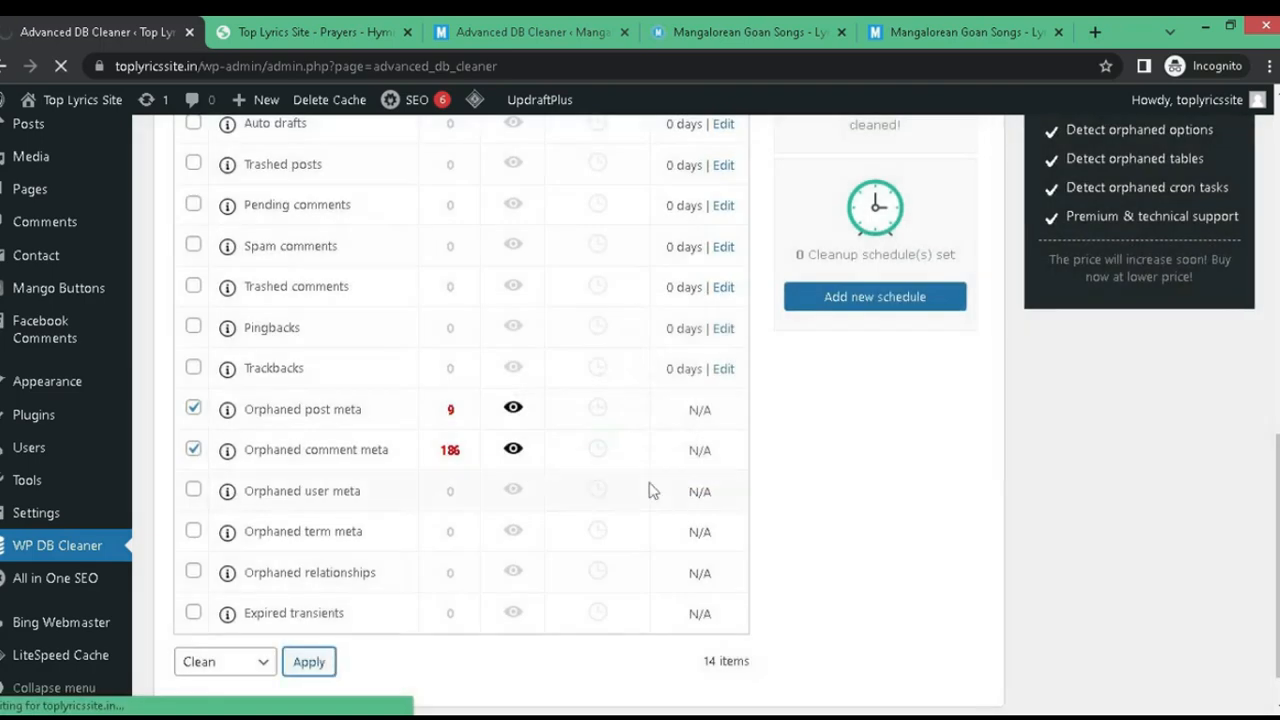
{"action": "scroll", "coordinate": [716, 429], "scroll_direction": "down", "scroll_amount": 3}
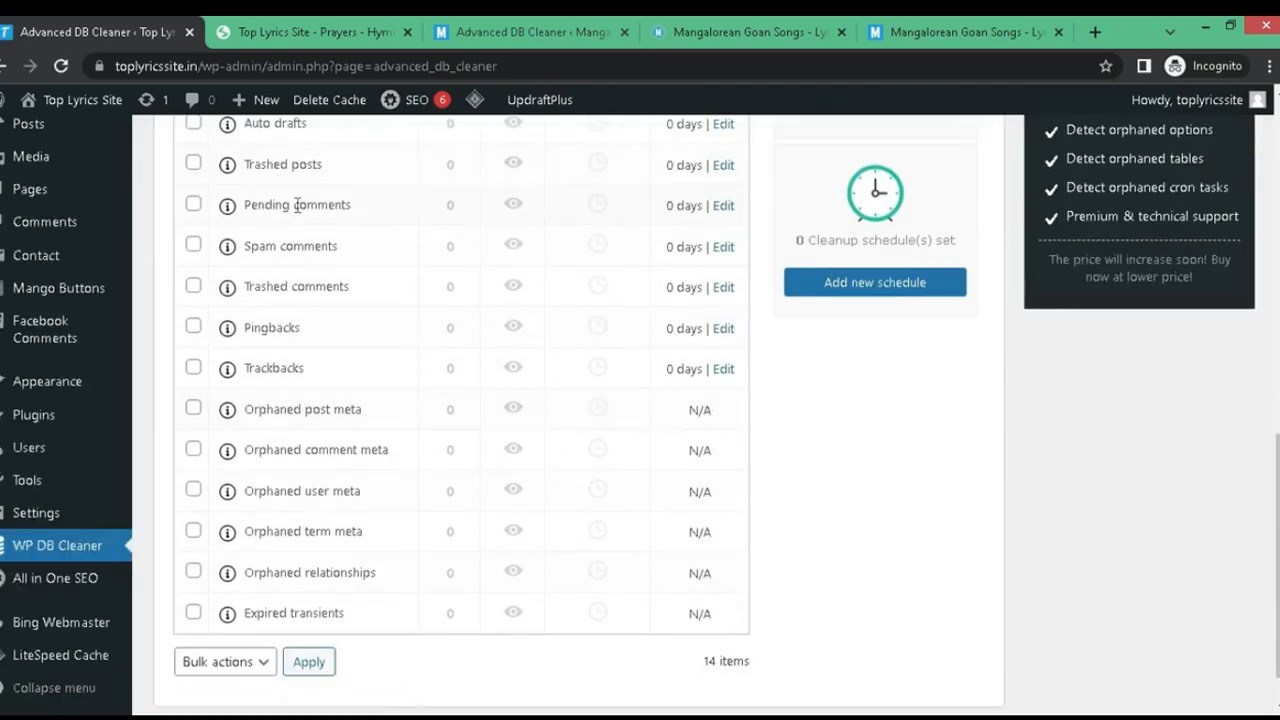
Step: Reload the Top Lyrics Site home page to check its sidebar for remaining trackbacks and return to its database cleaner page
{"action": "left_click", "coordinate": [290, 38]}
{"action": "left_click", "coordinate": [62, 66]}
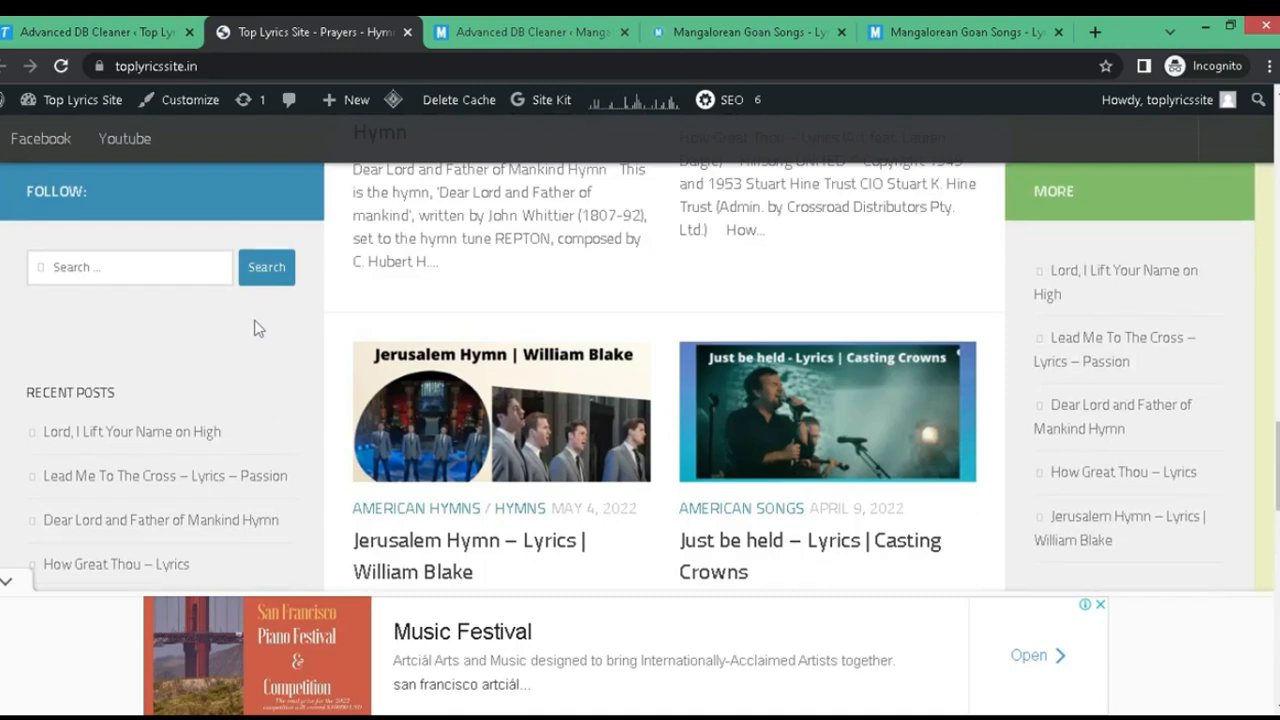
{"action": "left_click", "coordinate": [97, 33]}
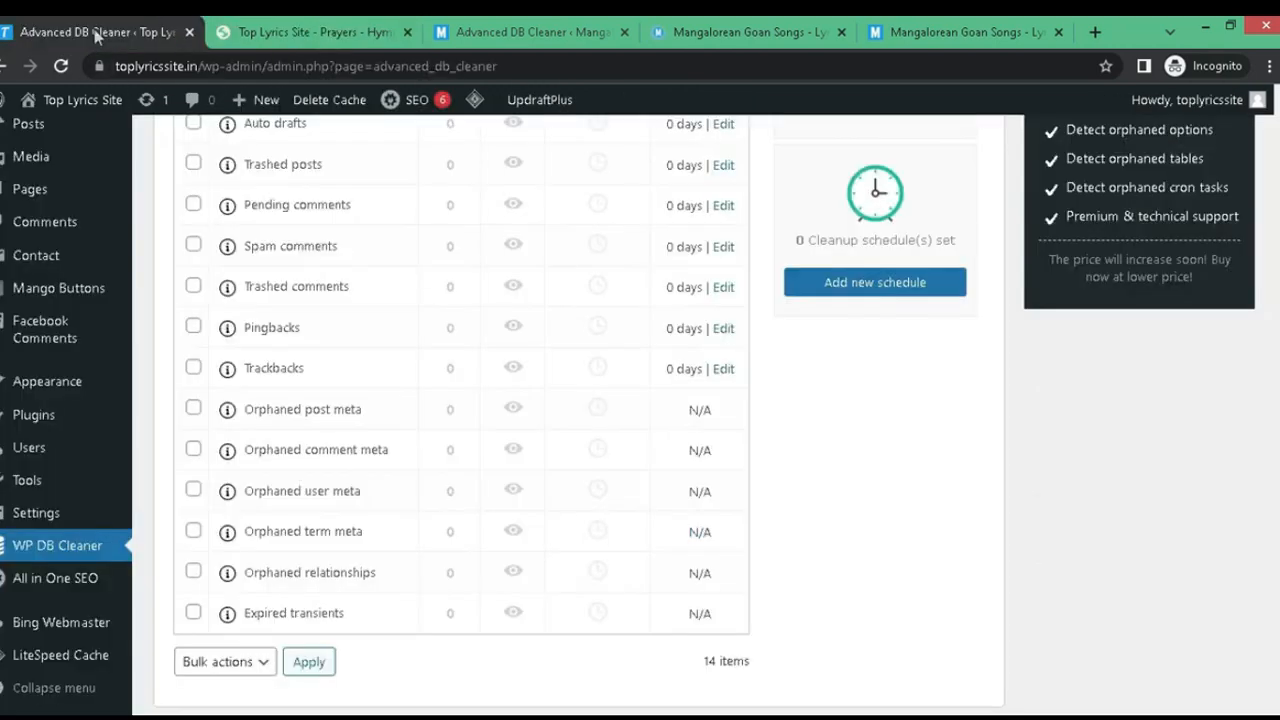
Step: On the Mangalorean Goan Songs cleaner page, review the general clean-up status and examine the database tables list and its optimization status
{"action": "left_click", "coordinate": [528, 31]}
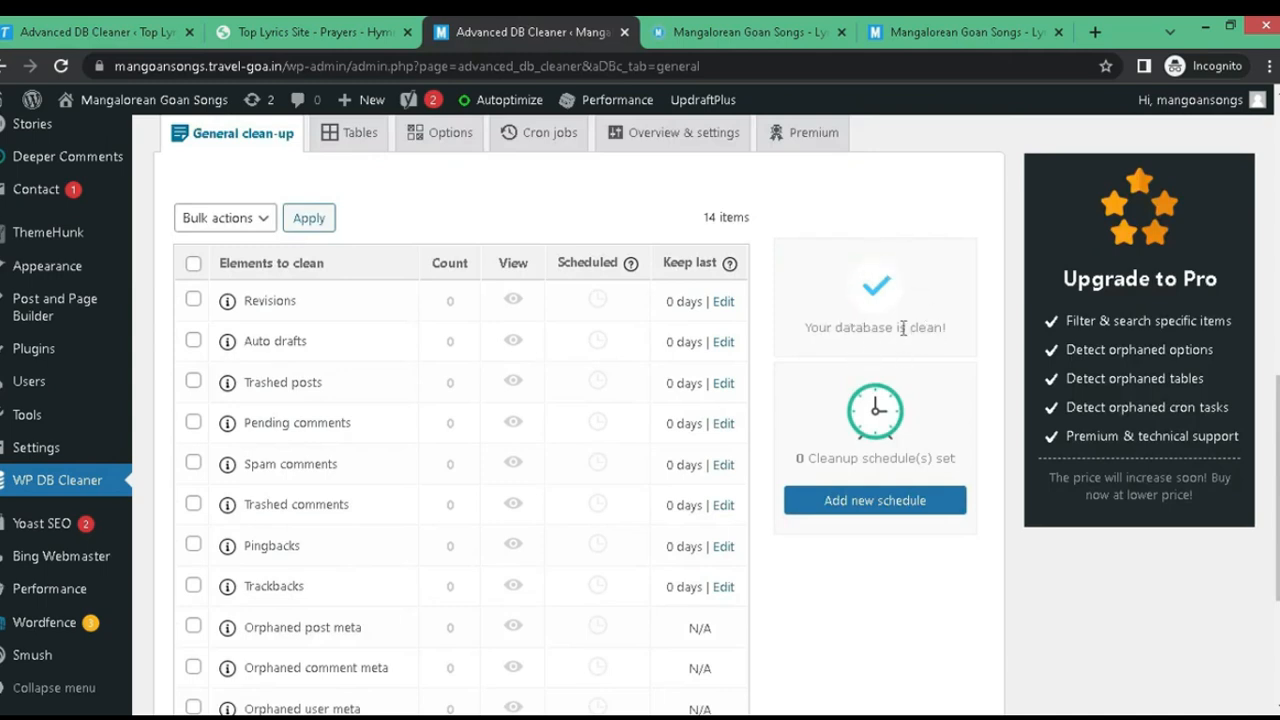
{"action": "scroll", "coordinate": [900, 325], "scroll_direction": "up", "scroll_amount": 2}
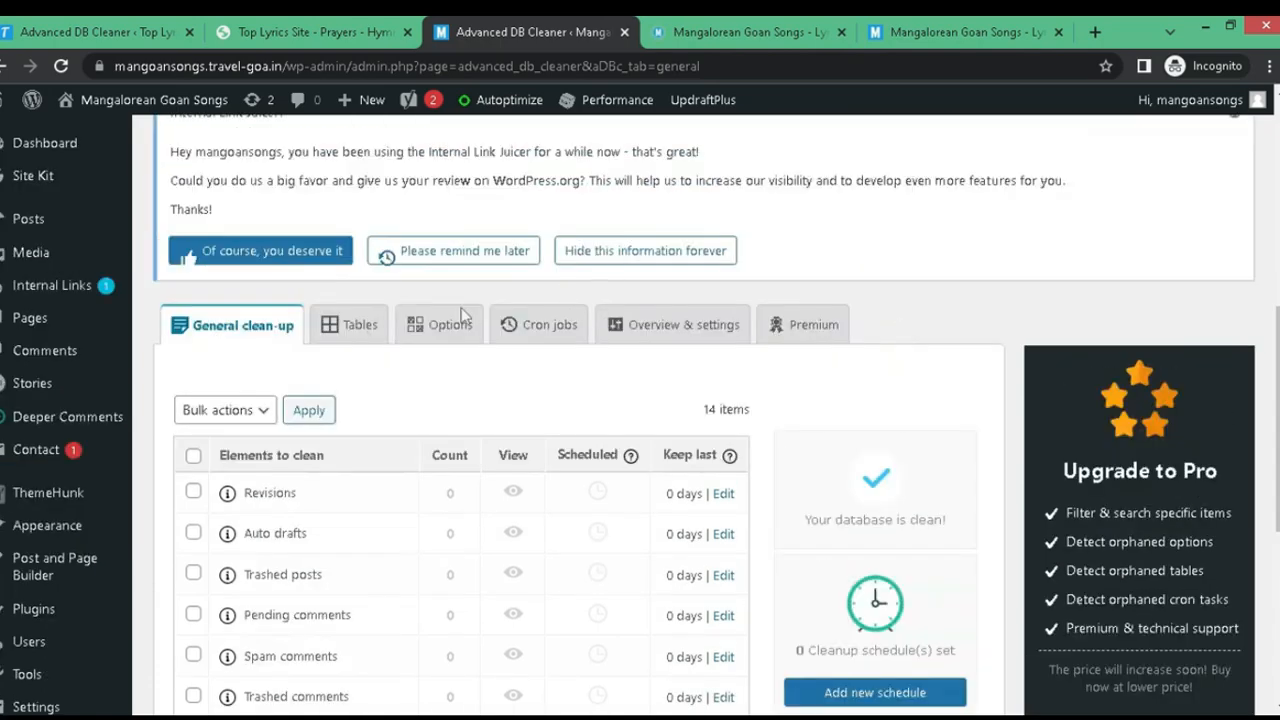
{"action": "left_click", "coordinate": [349, 323]}
{"action": "scroll", "coordinate": [834, 417], "scroll_direction": "down", "scroll_amount": 4}
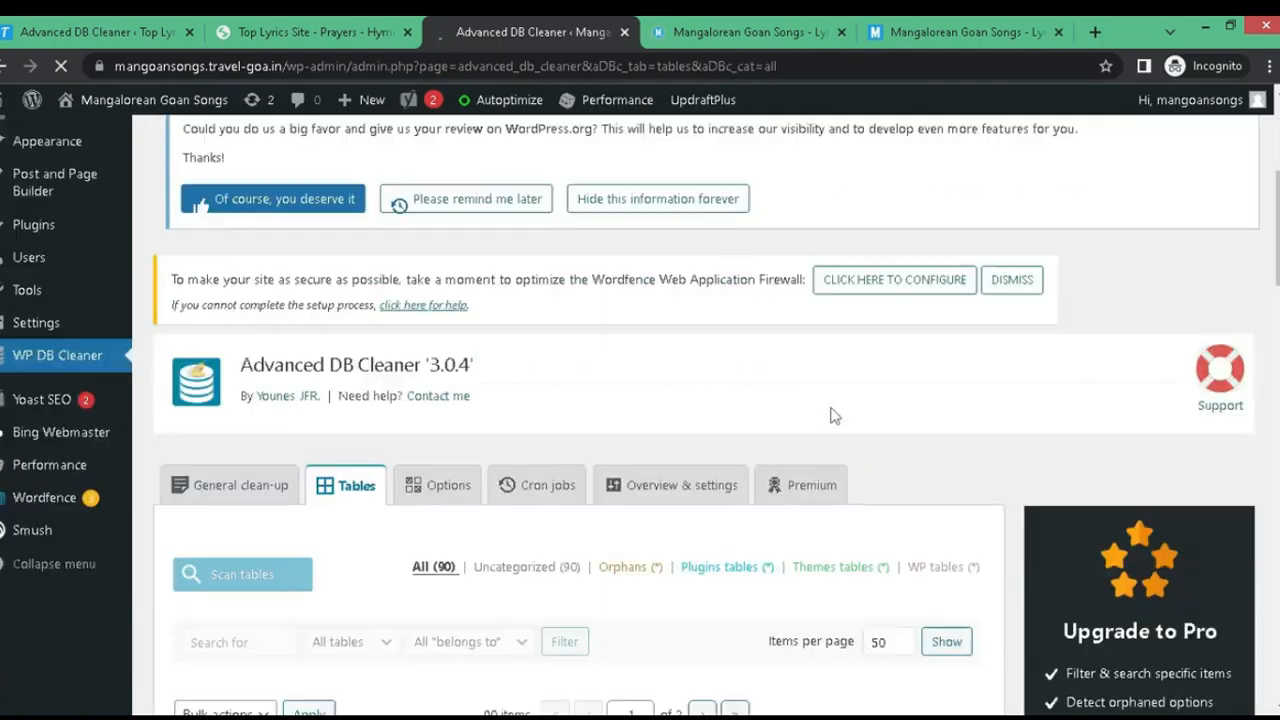
{"action": "scroll", "coordinate": [835, 414], "scroll_direction": "down", "scroll_amount": 2}
{"action": "scroll", "coordinate": [832, 412], "scroll_direction": "down", "scroll_amount": 1}
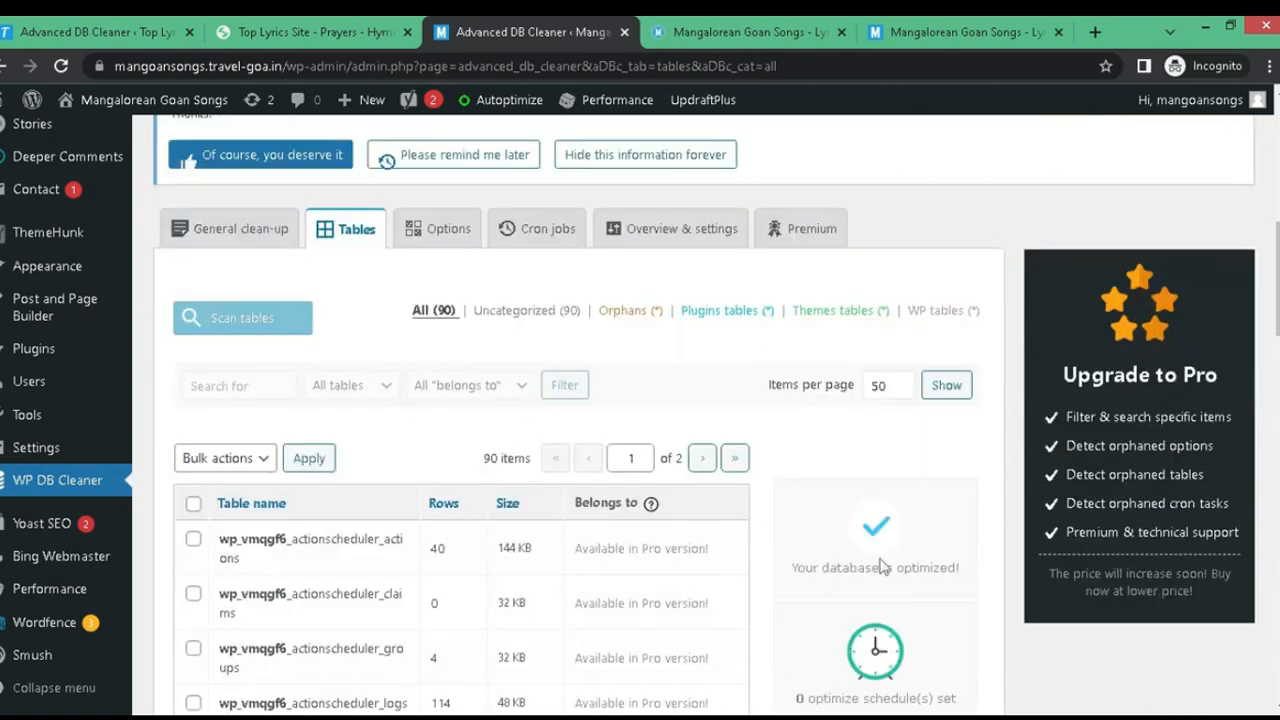
{"action": "left_click_drag", "start_coordinate": [795, 577], "coordinate": [956, 572]}
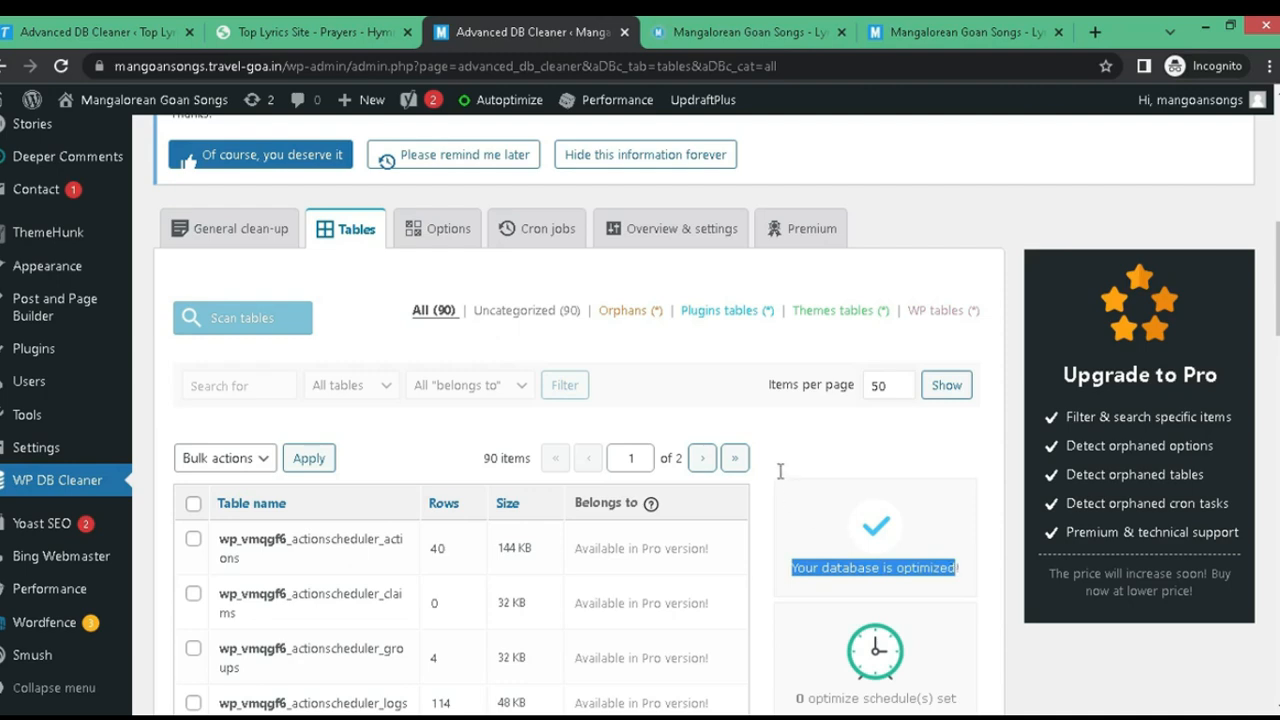
{"action": "scroll", "coordinate": [777, 472], "scroll_direction": "down", "scroll_amount": 2}
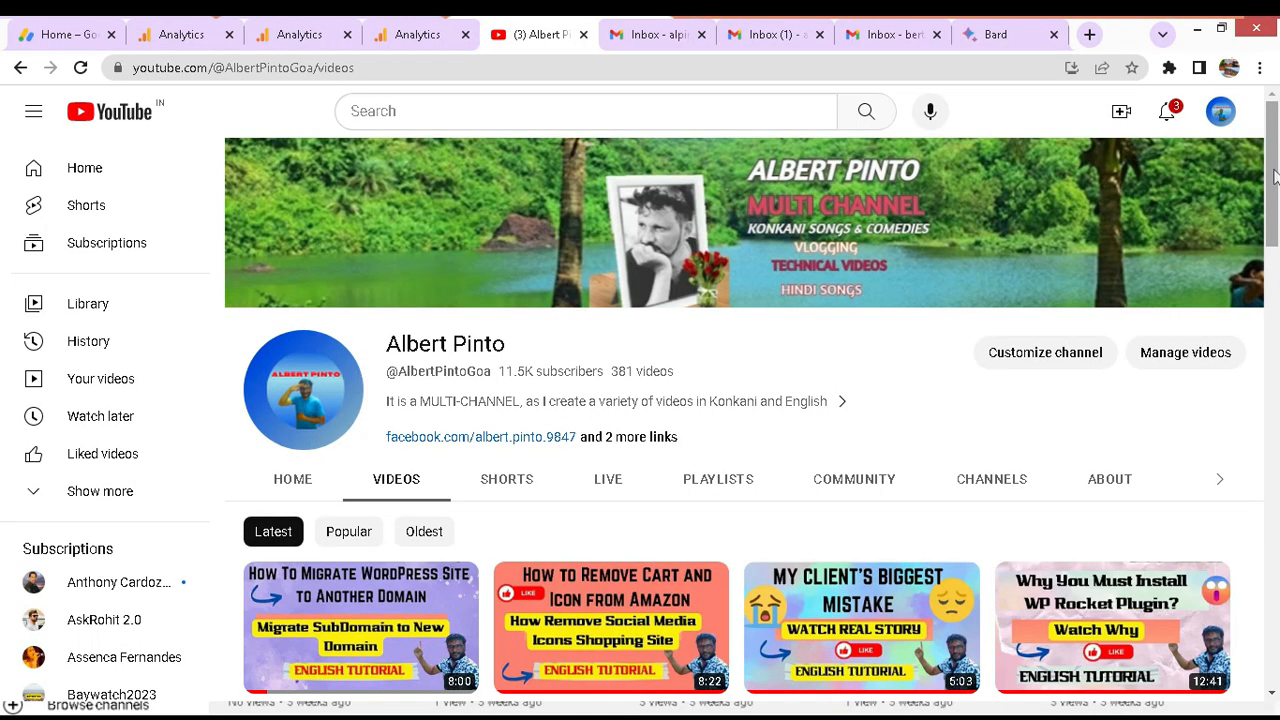
{"action": "left_click_drag", "start_coordinate": [1274, 176], "coordinate": [1256, 373]}
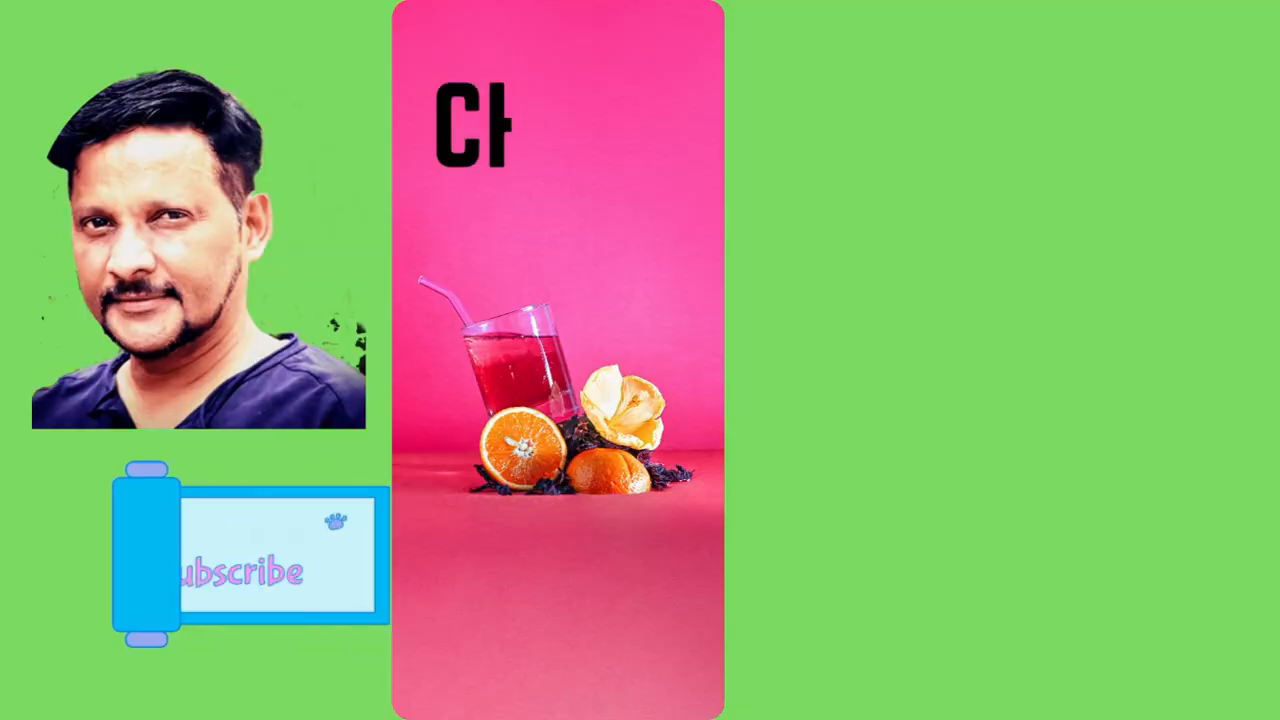